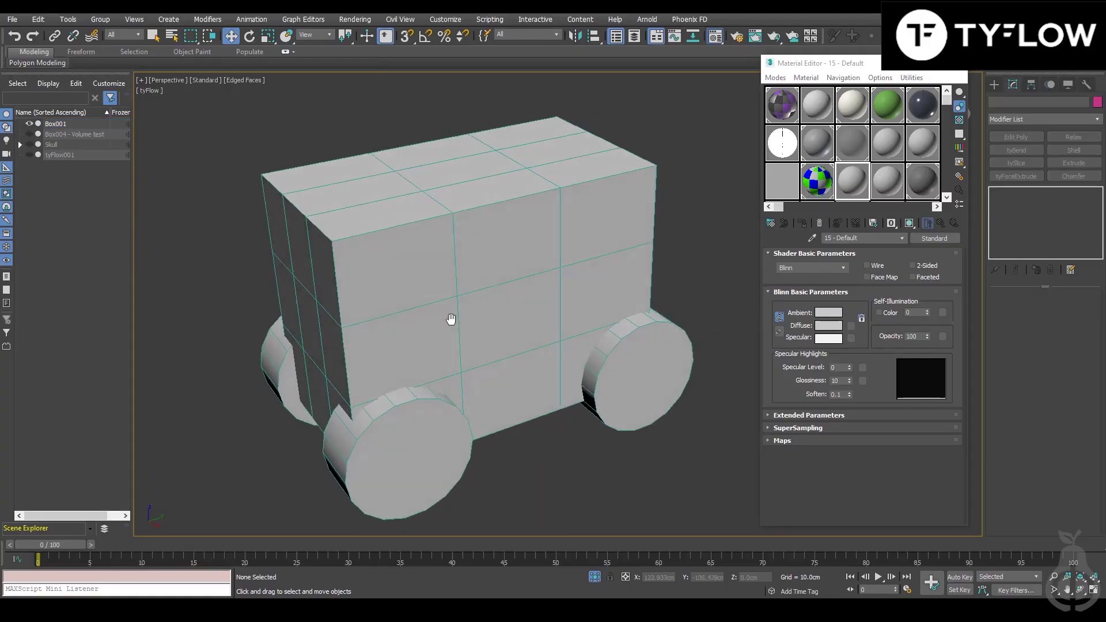
Step: Select the wheels of Box001 at element level to examine which parts are separate elements
middle_drag(451, 319, 450, 297)
click(484, 309)
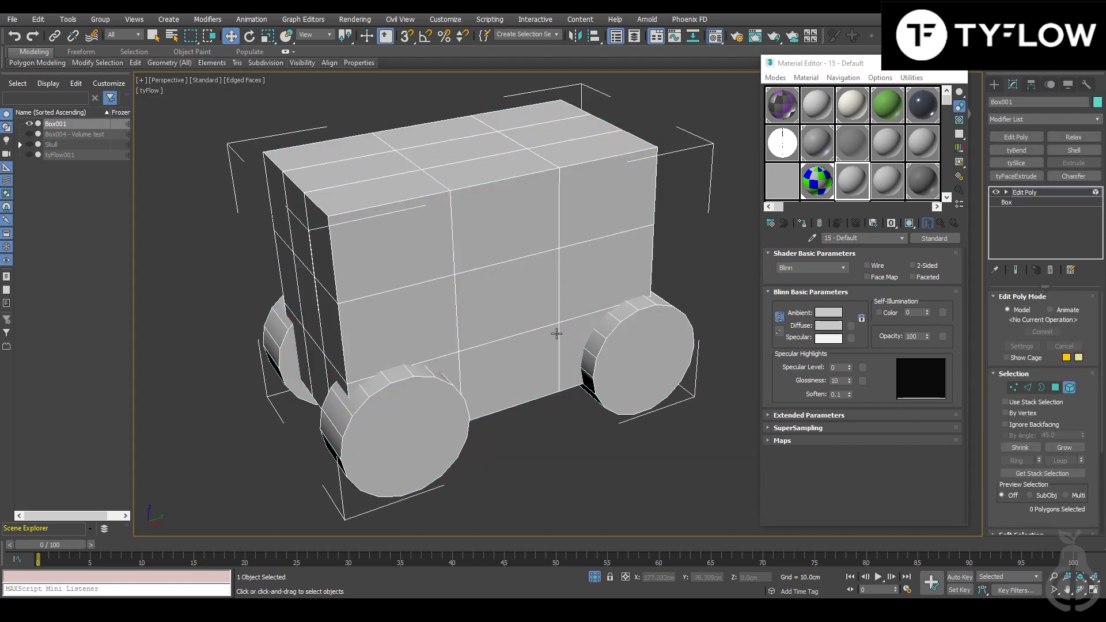
alt+middle_drag(555, 329, 661, 299)
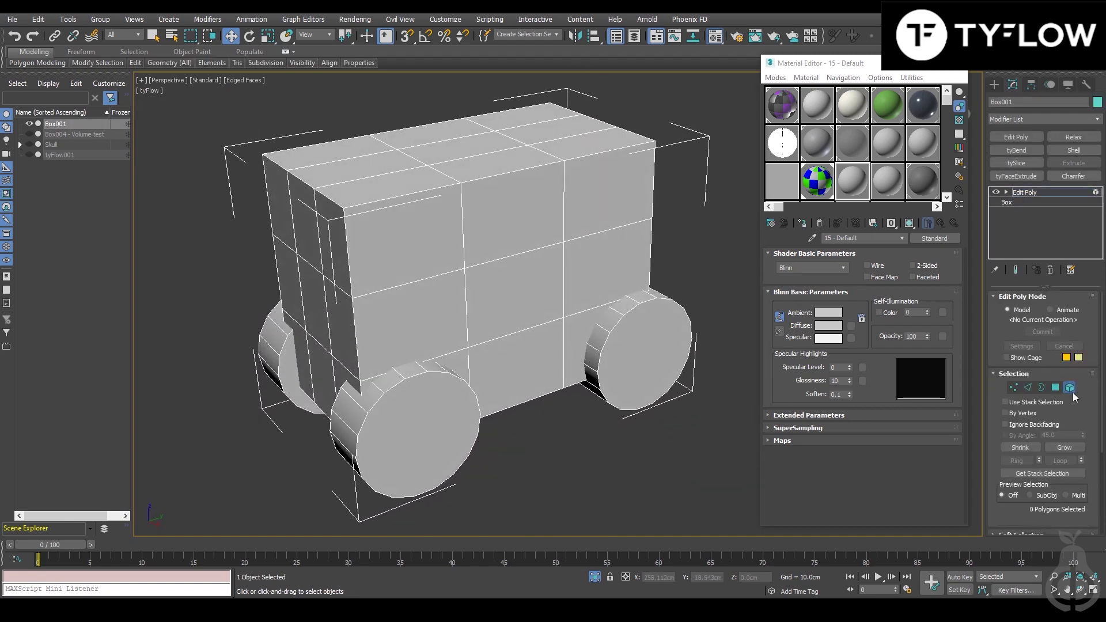
click(686, 362)
click(467, 394)
click(275, 340)
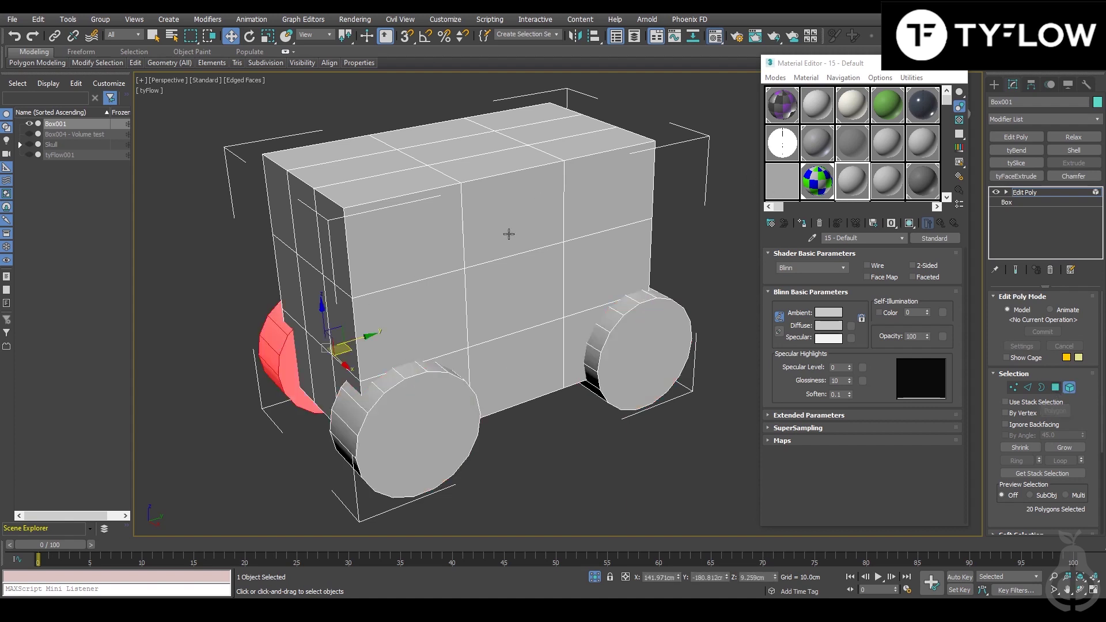
click(656, 343)
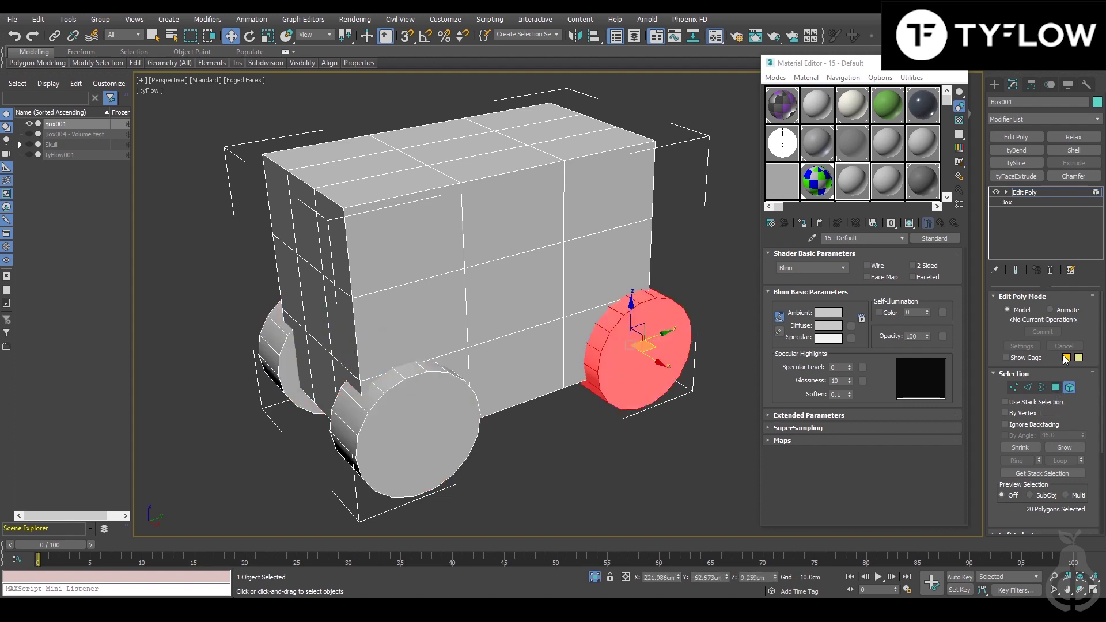
ctrl+click(475, 418)
Step: Assign the Muitl multi/sub-object material to Box001 and clear the element selection
click(818, 190)
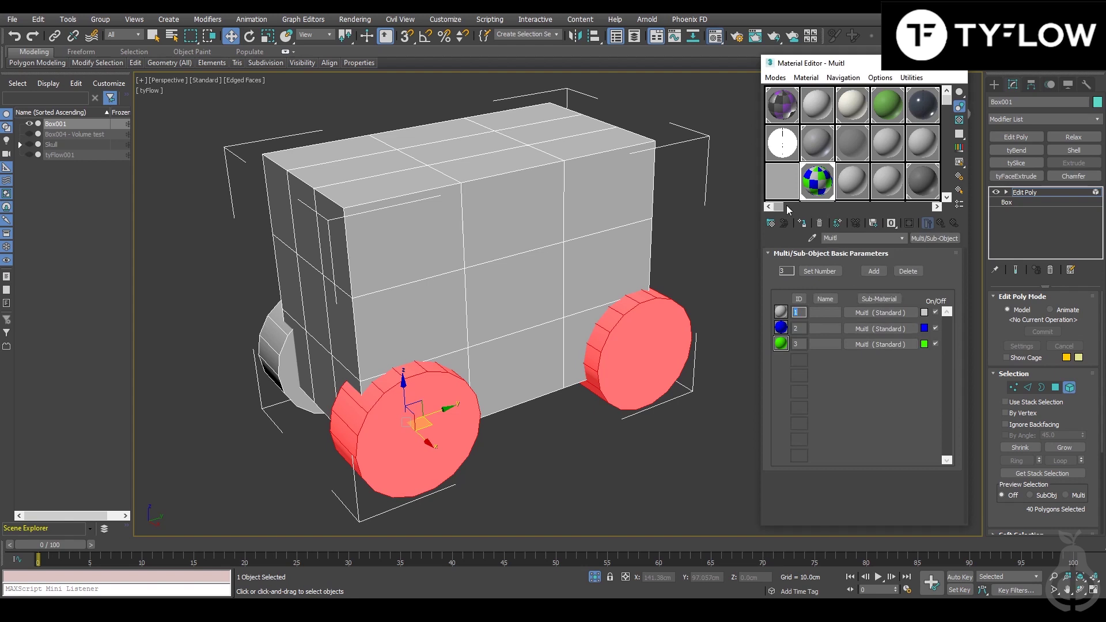
click(805, 227)
click(620, 410)
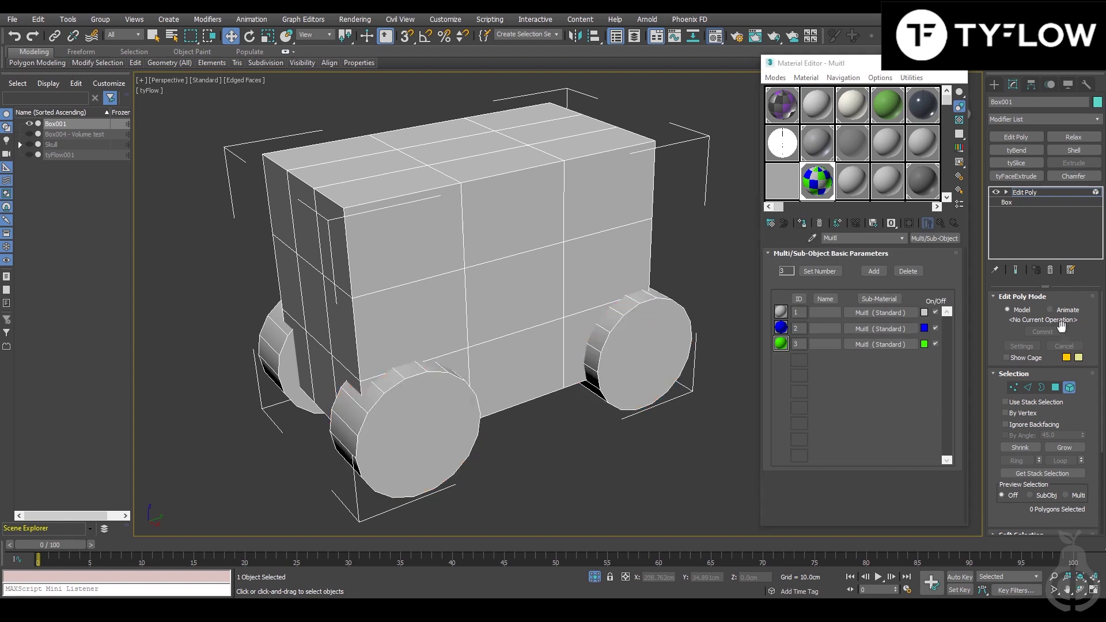
Step: Select all four wheel elements of Box001, set their material ID to 2 and clear the selection
click(799, 315)
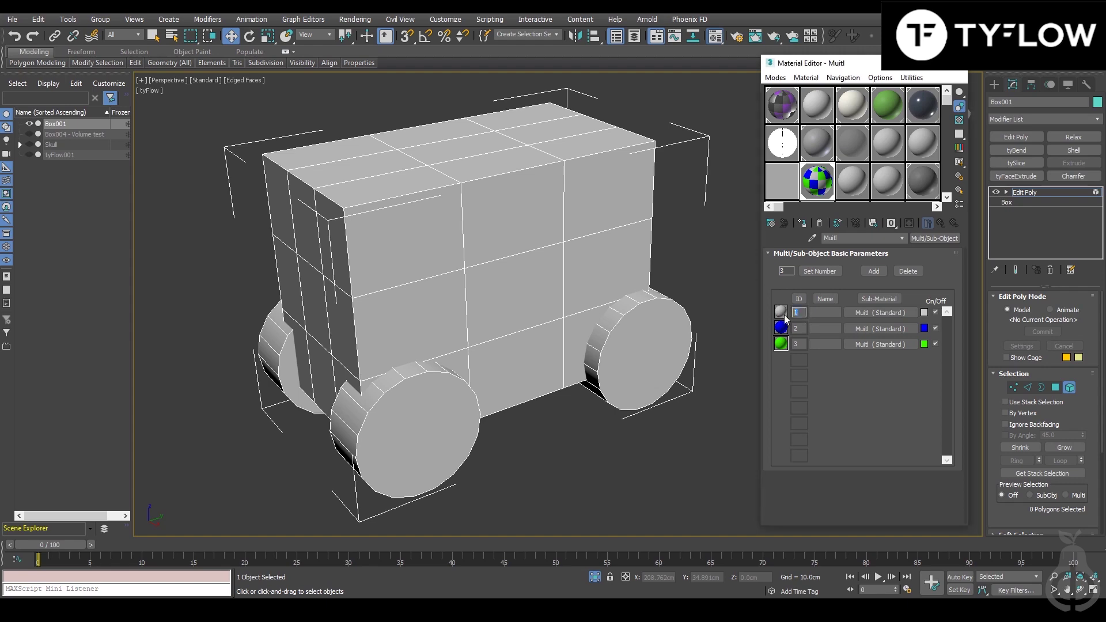
click(615, 340)
ctrl+click(386, 408)
alt+middle_drag(386, 407, 268, 400)
ctrl+click(299, 403)
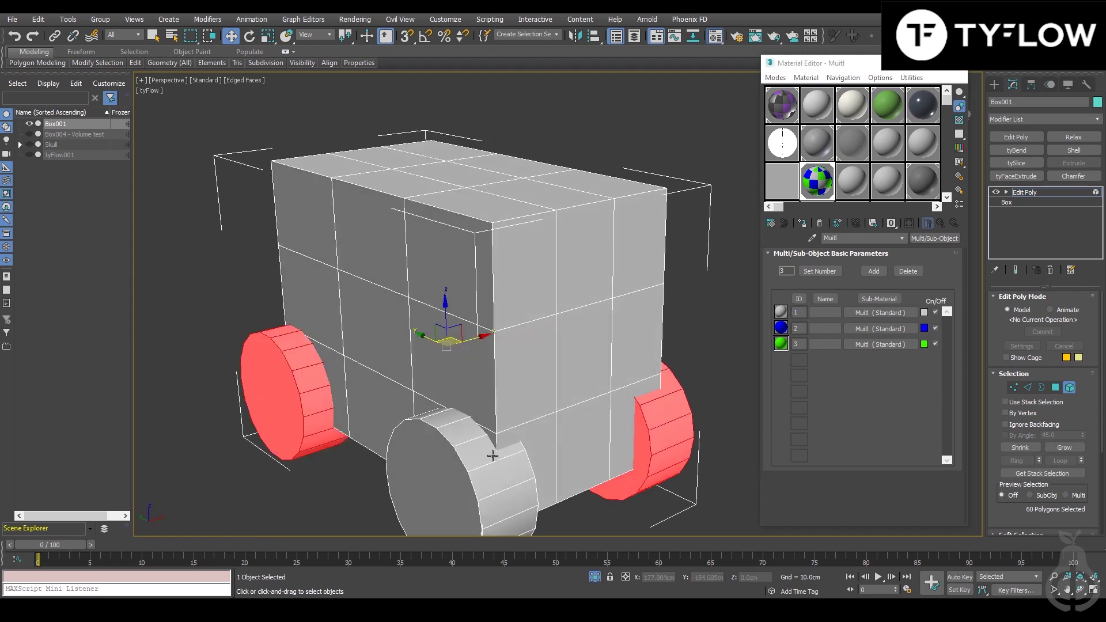
ctrl+click(493, 455)
alt+middle_drag(505, 473, 428, 474)
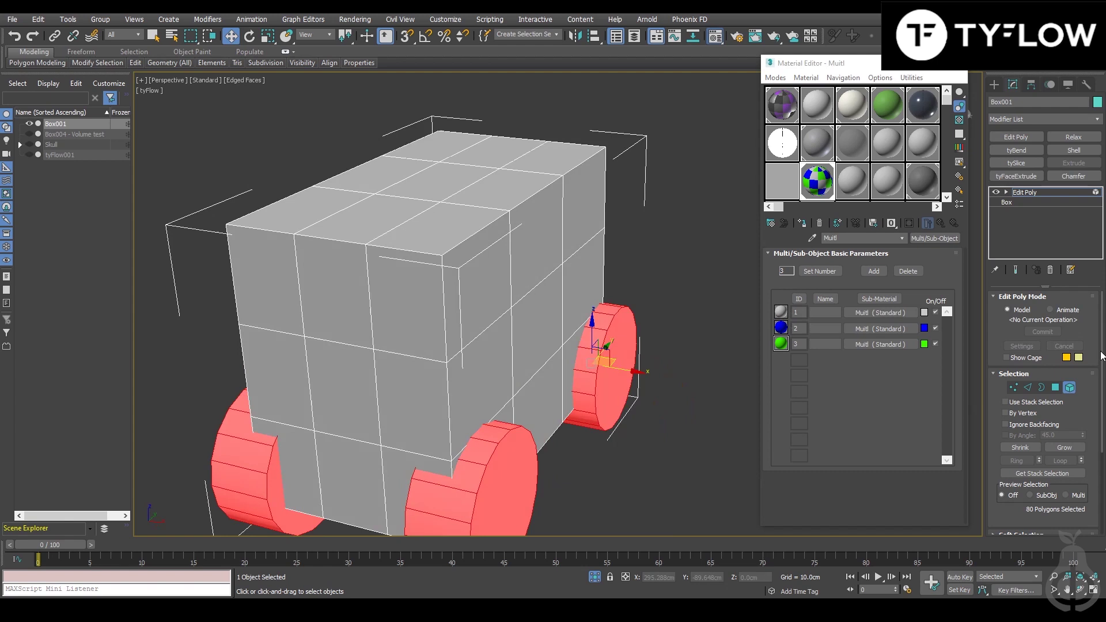
scroll(1073, 464, down, 3)
click(1066, 459)
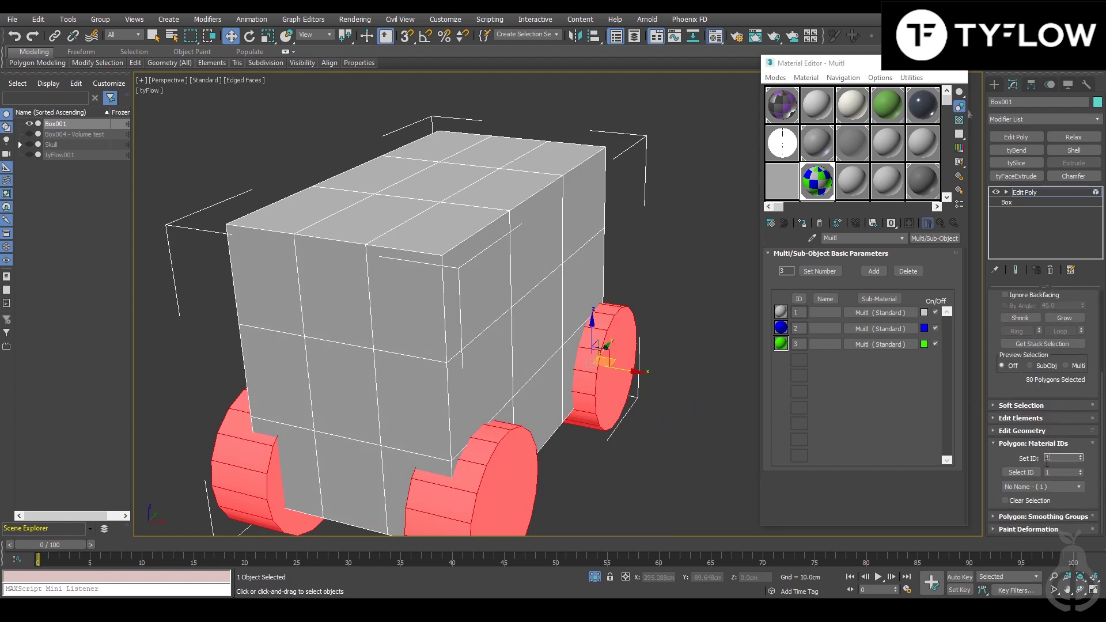
key(Return)
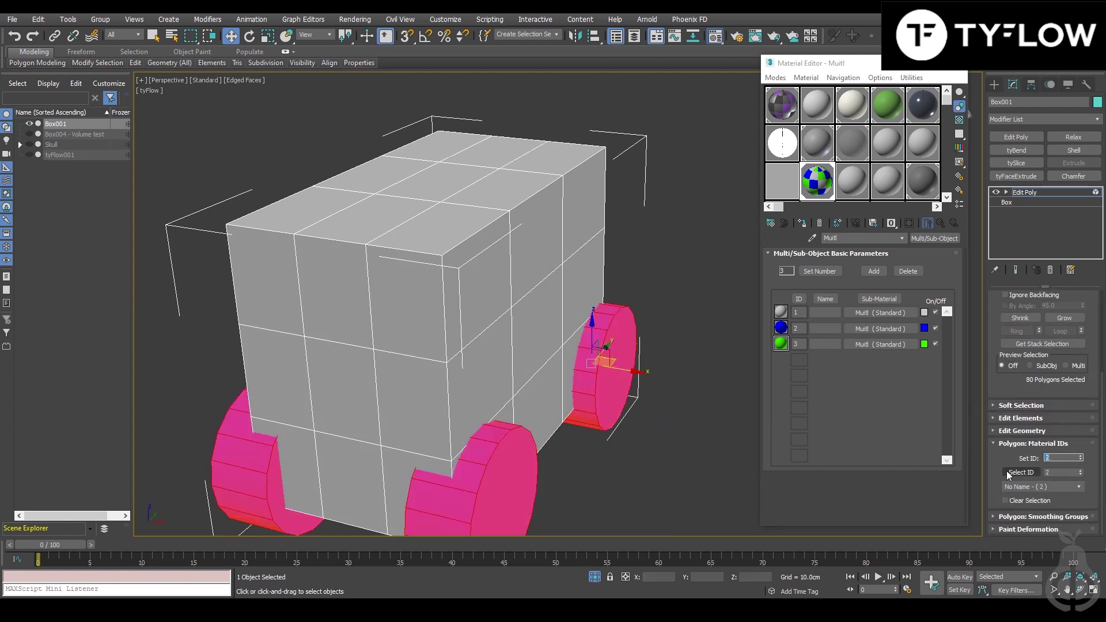
mouse_move(600, 398)
alt+middle_down()
mouse_move(573, 383)
mouse_move(587, 383)
alt+middle_up()
key(ctrl+d)
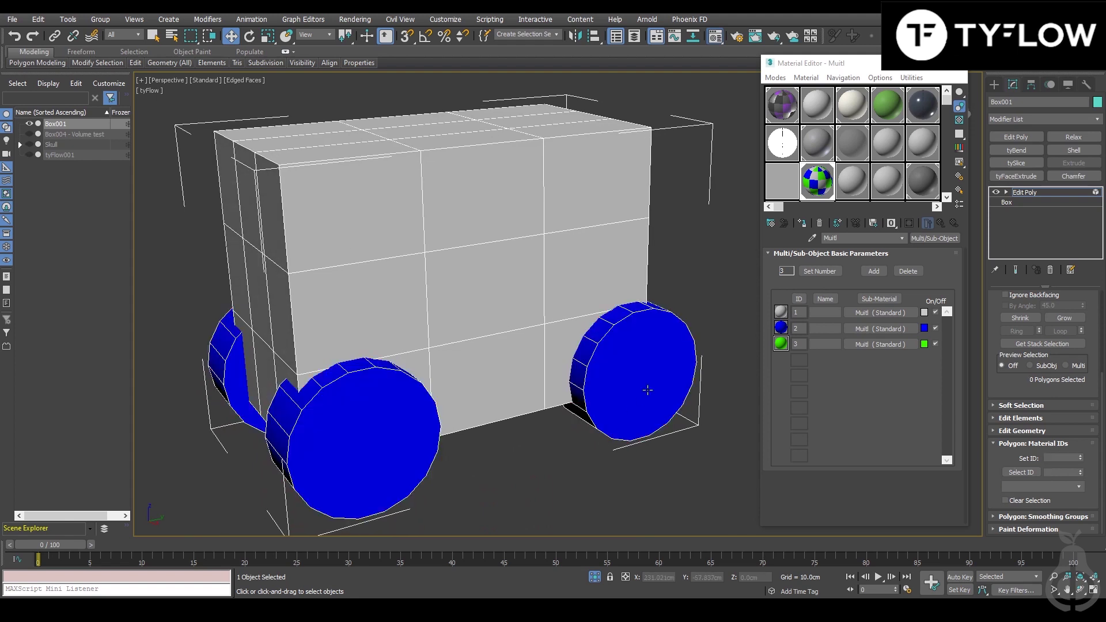
Step: Select five upper polygons around one end of the box body, set their material ID to 3 and deselect them
scroll(1057, 398, up, 5)
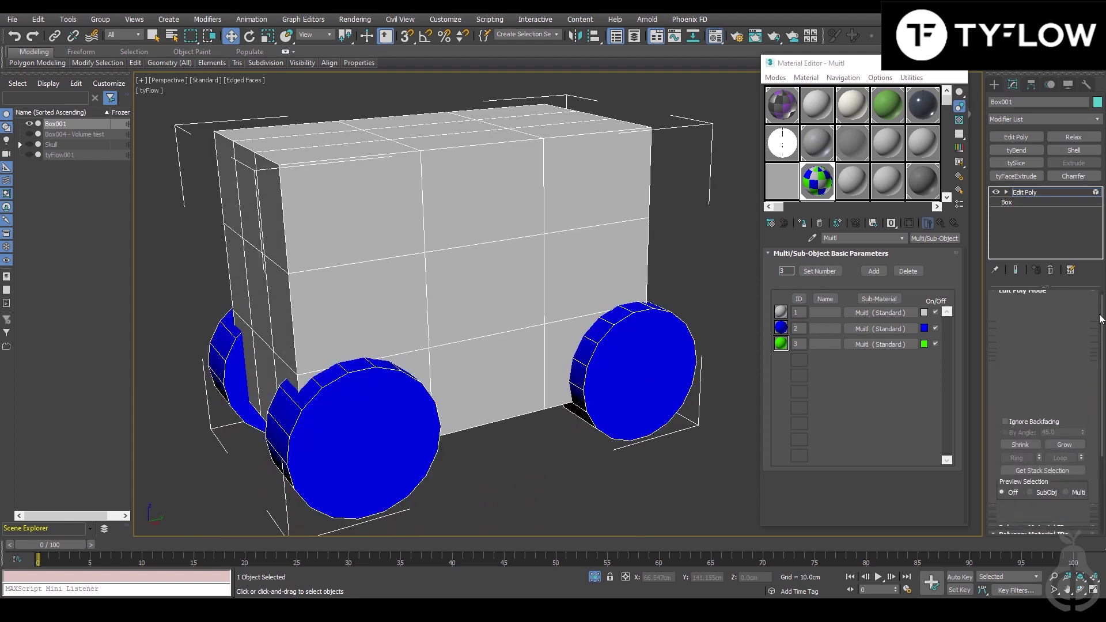
click(1057, 388)
alt+middle_drag(438, 311, 450, 309)
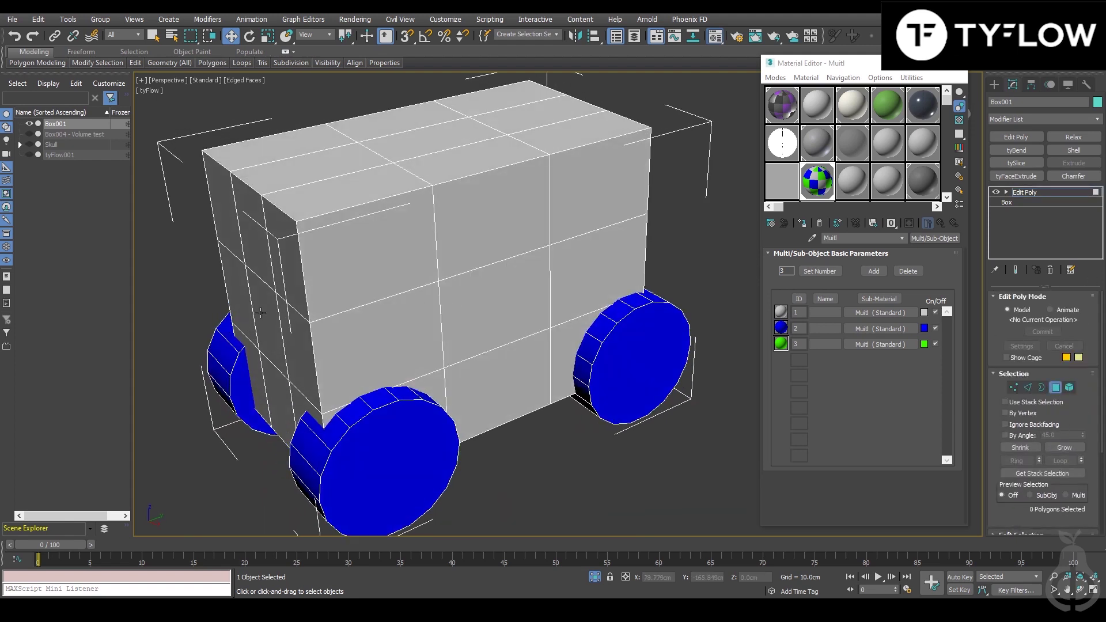
click(324, 258)
ctrl+click(289, 247)
ctrl+click(228, 211)
alt+middle_drag(228, 211, 386, 254)
ctrl+click(258, 228)
ctrl+click(223, 282)
alt+middle_drag(282, 297, 329, 282)
scroll(1083, 404, down, 5)
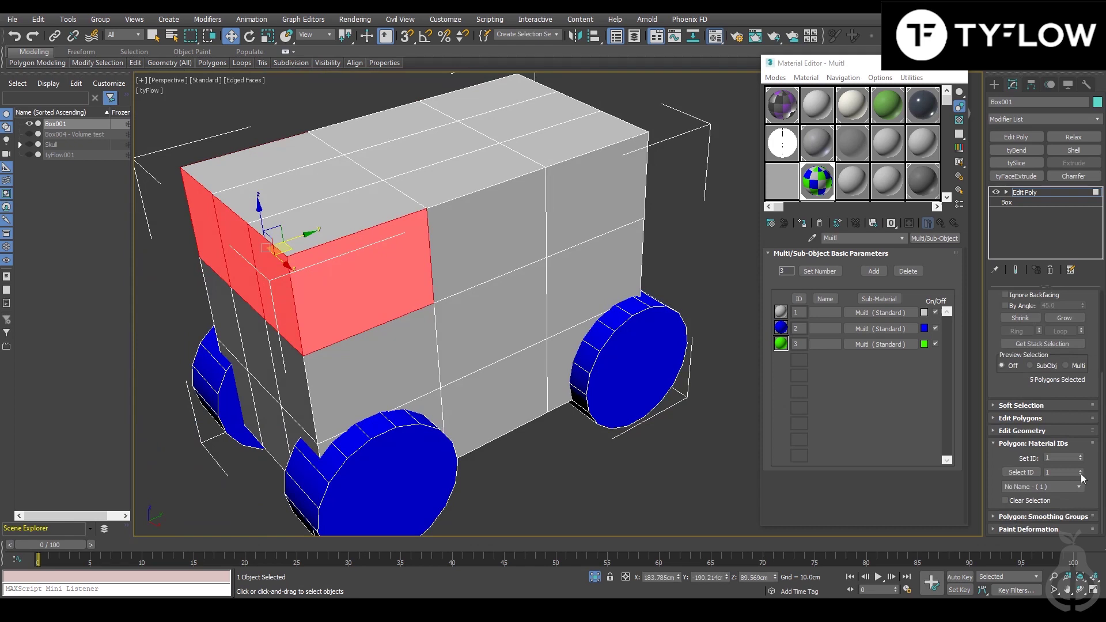
click(1064, 458)
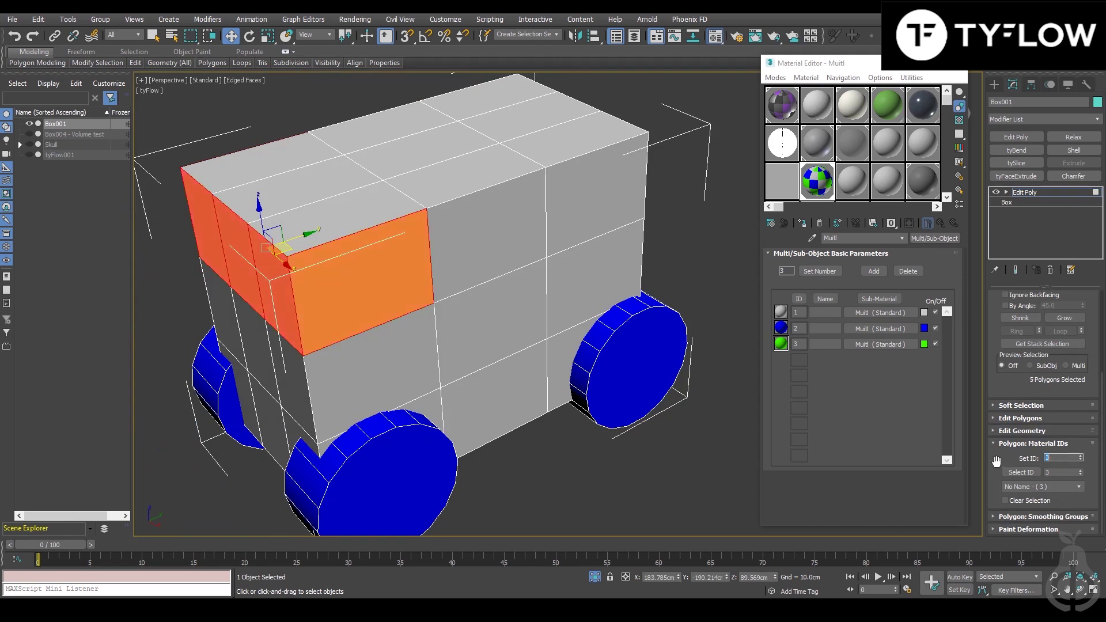
click(622, 482)
scroll(515, 403, down, 4)
alt+middle_drag(507, 414, 498, 400)
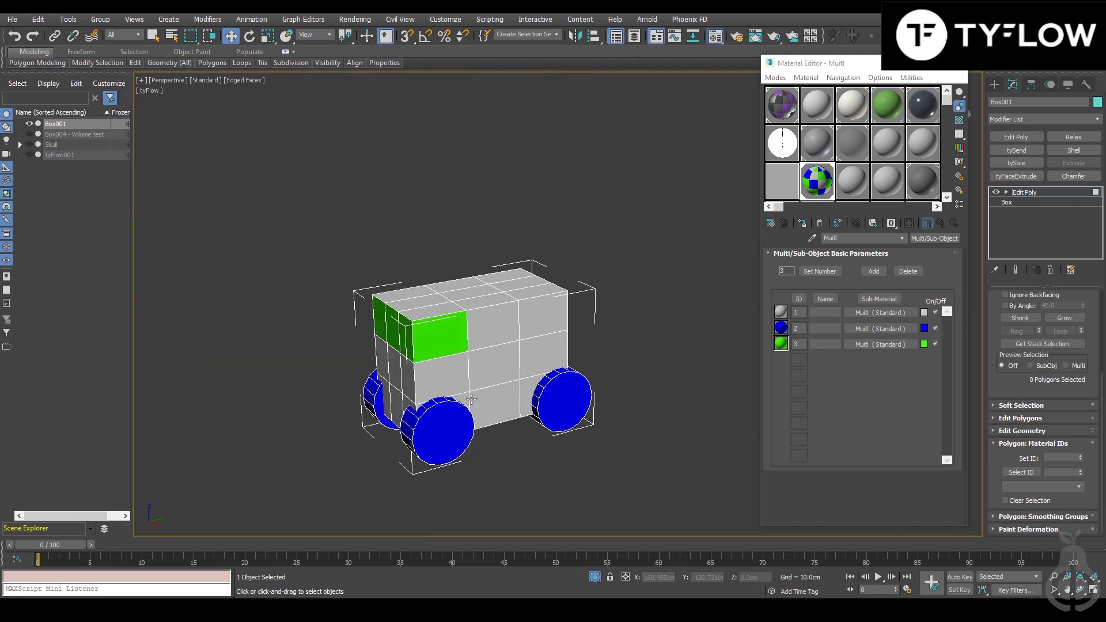
scroll(471, 400, up, 2)
Step: Close the Material Editor, leave polygon editing and replace Box001 in the scene with the tyFlow skull model
click(957, 63)
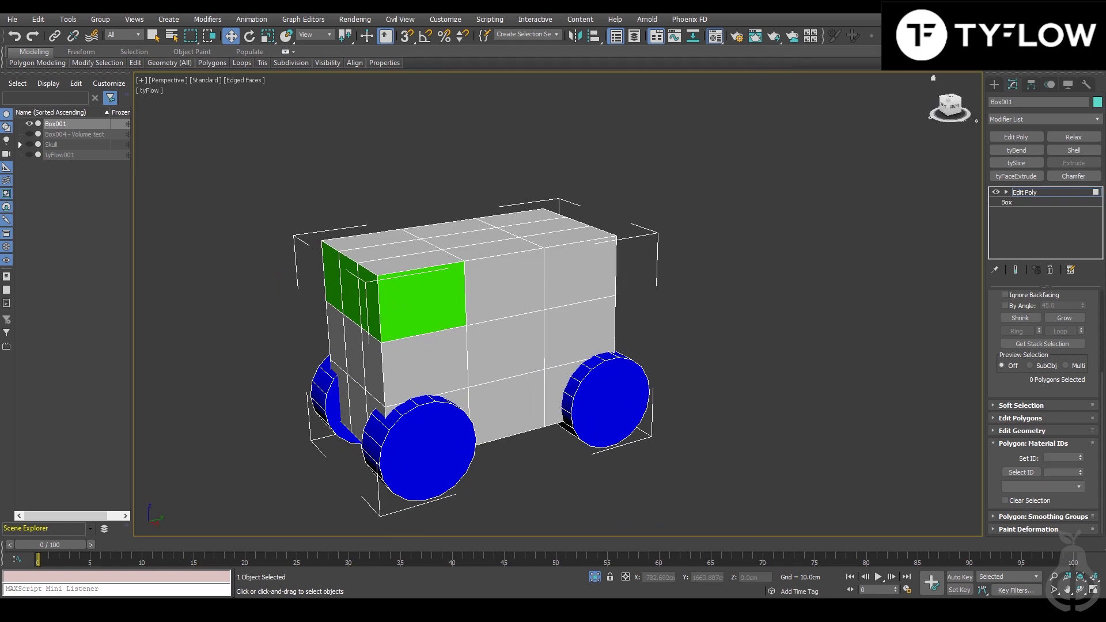
scroll(1066, 369, up, 5)
click(1062, 388)
click(653, 419)
click(515, 332)
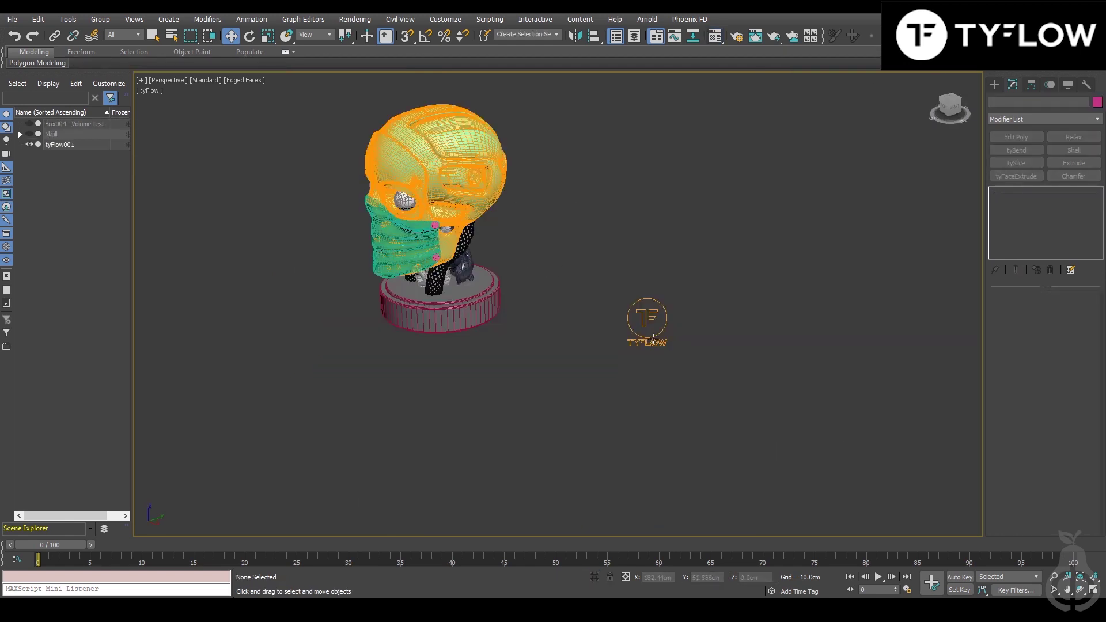
Step: Isolate tyFlow001 and display it in default shading without edged faces
click(654, 340)
alt+middle_drag(654, 338, 663, 329)
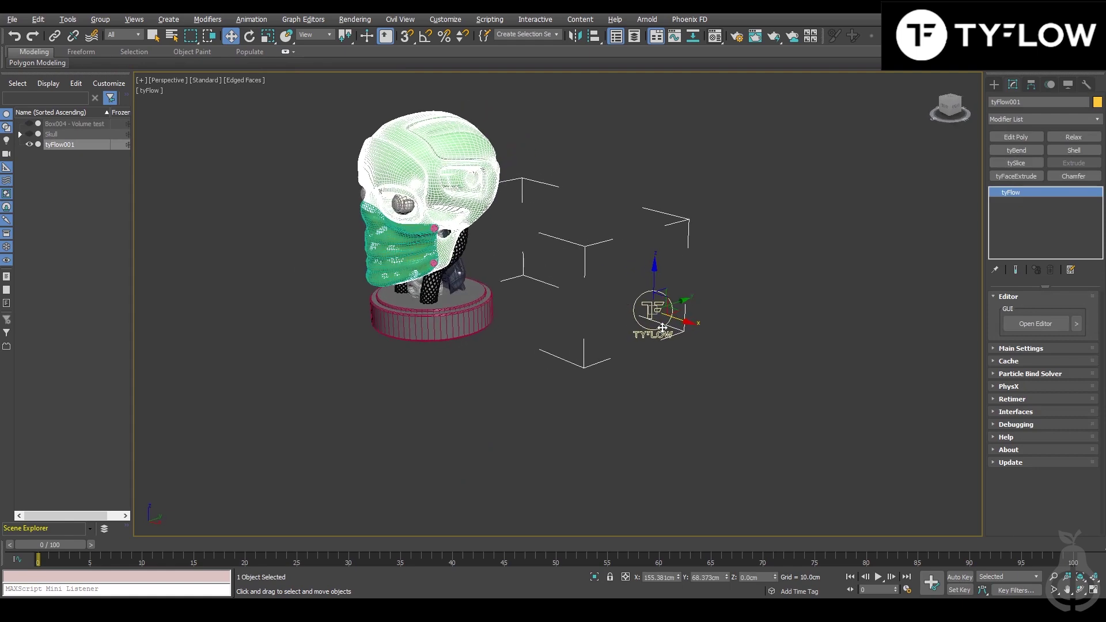
key(alt+q)
scroll(628, 343, down, 5)
key(F4)
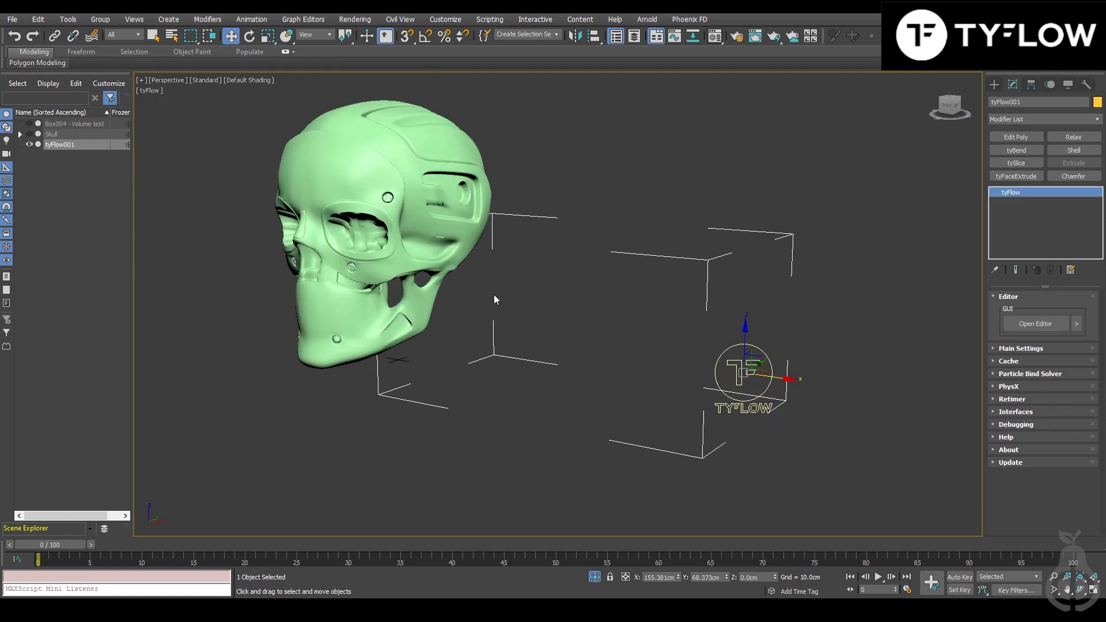
mouse_move(494, 295)
alt+middle_down()
mouse_move(433, 260)
mouse_move(413, 297)
mouse_move(387, 248)
mouse_move(460, 237)
mouse_move(772, 268)
alt+middle_up()
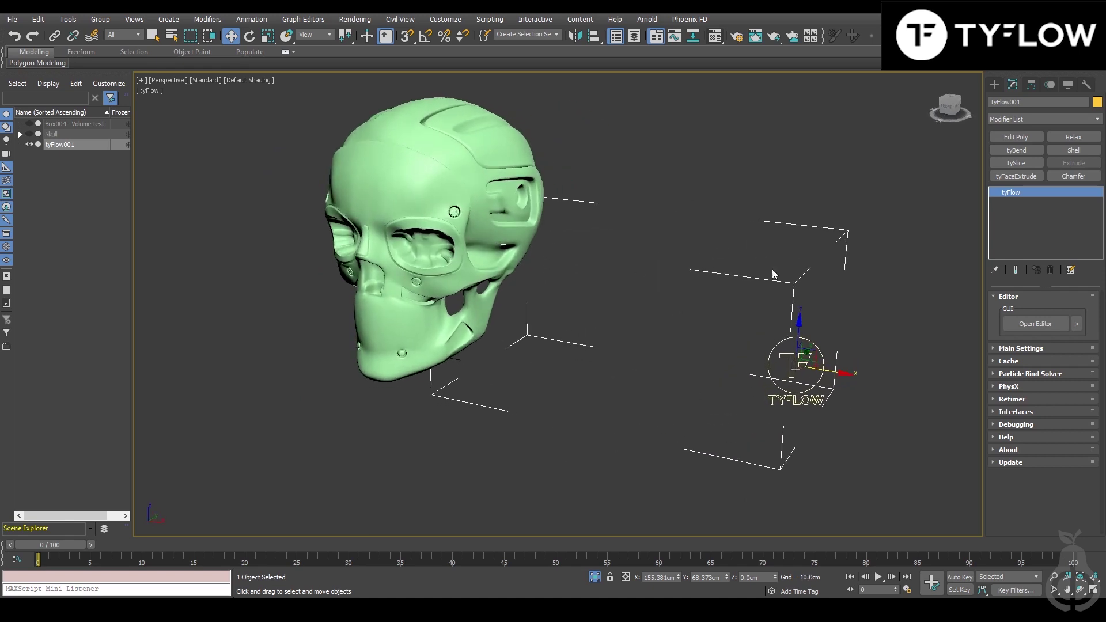
Step: Open the tyFlow001 editor beside the skull and unhide the scene's hidden objects
click(1031, 324)
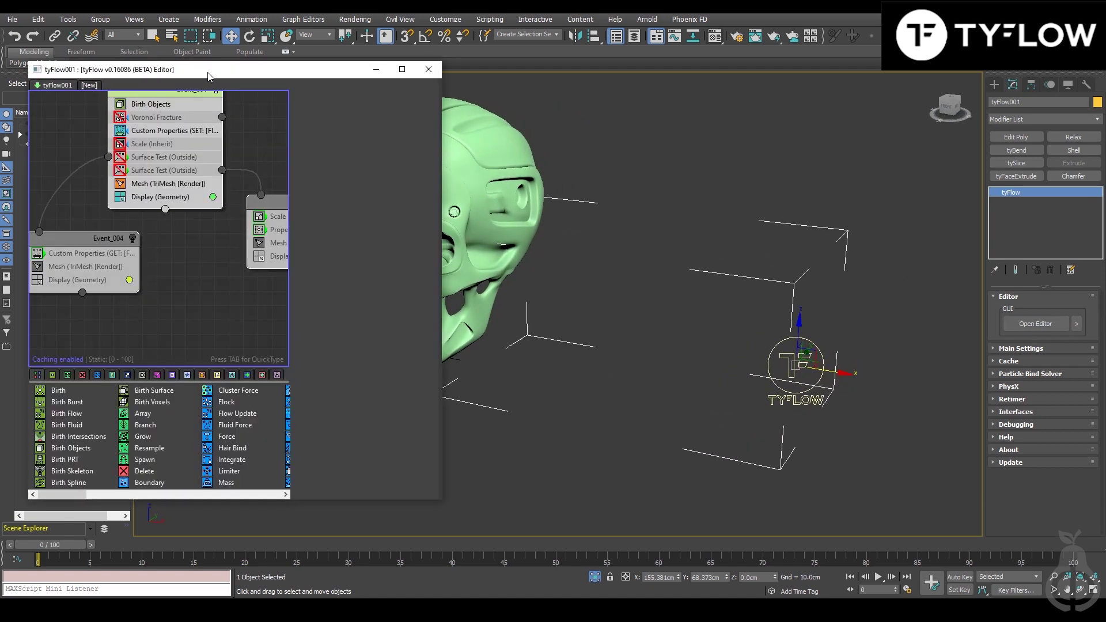
drag(210, 77, 776, 101)
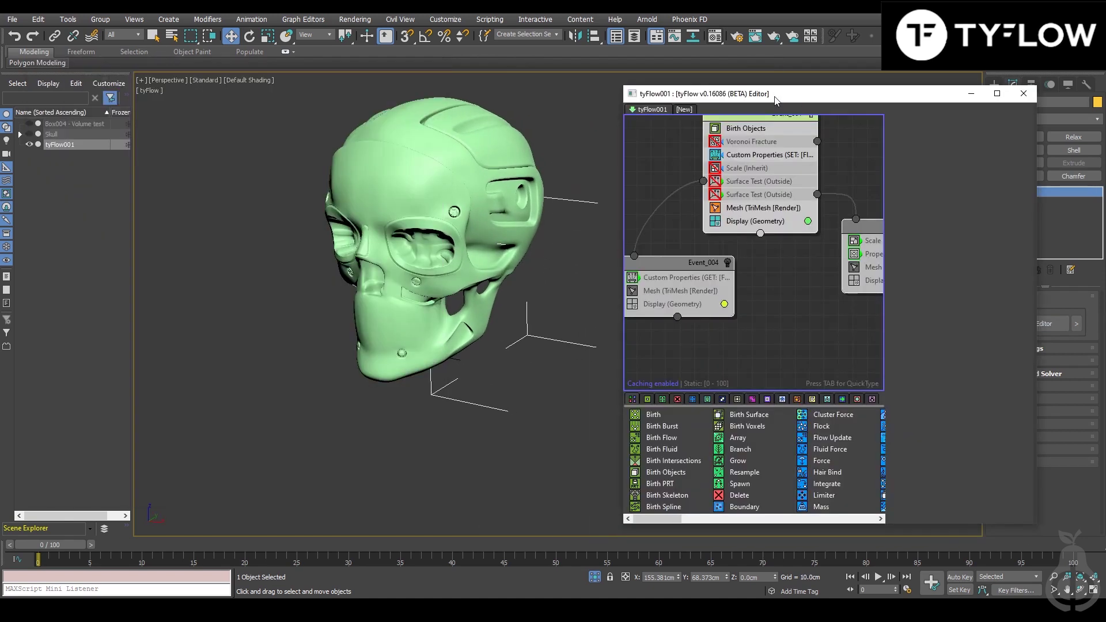
right_click(511, 418)
click(533, 366)
click(533, 369)
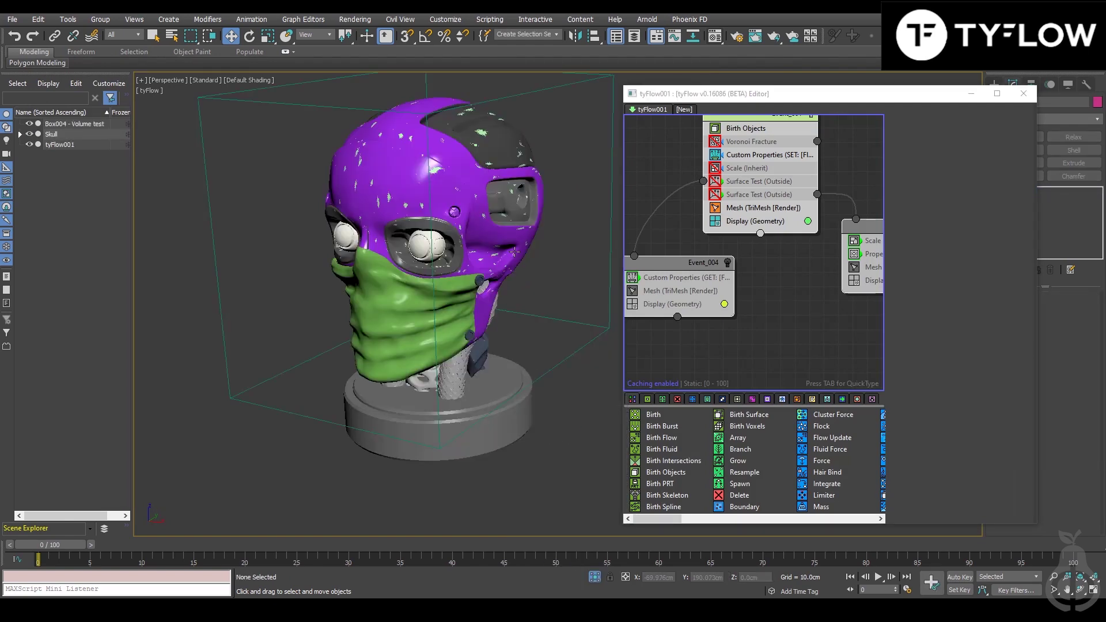
Step: Add the child objects of Skull to the Birth Objects operator's object list
click(746, 128)
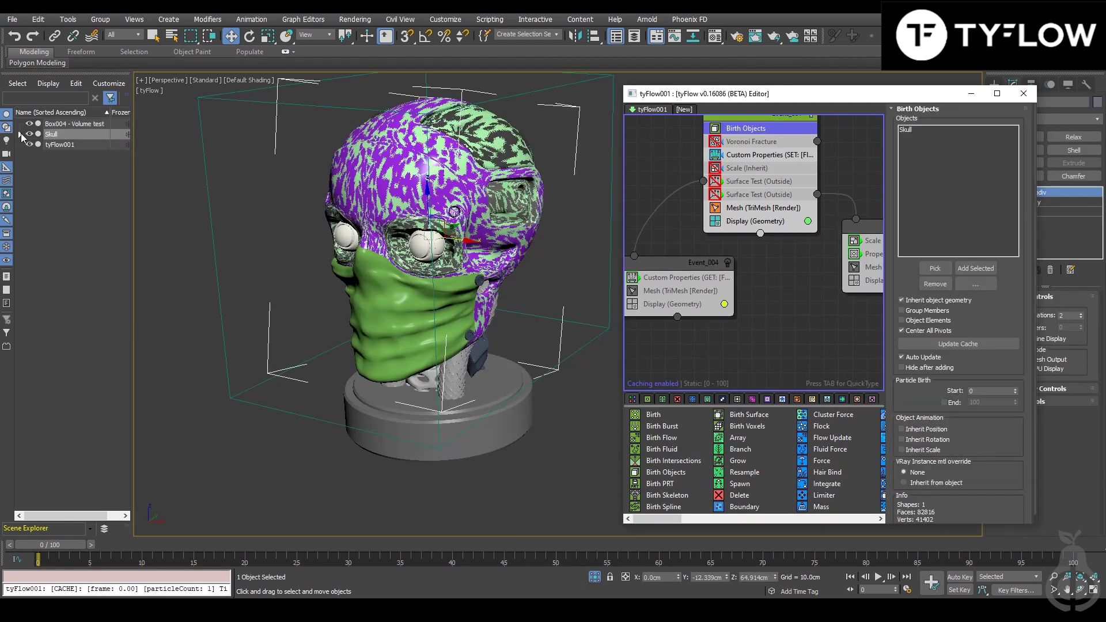
click(20, 134)
shift+click(64, 299)
click(976, 268)
click(20, 135)
Step: Close the tyFlow editor and isolate tyFlow001 in the viewport
middle_drag(477, 205, 354, 197)
click(353, 196)
right_click(351, 191)
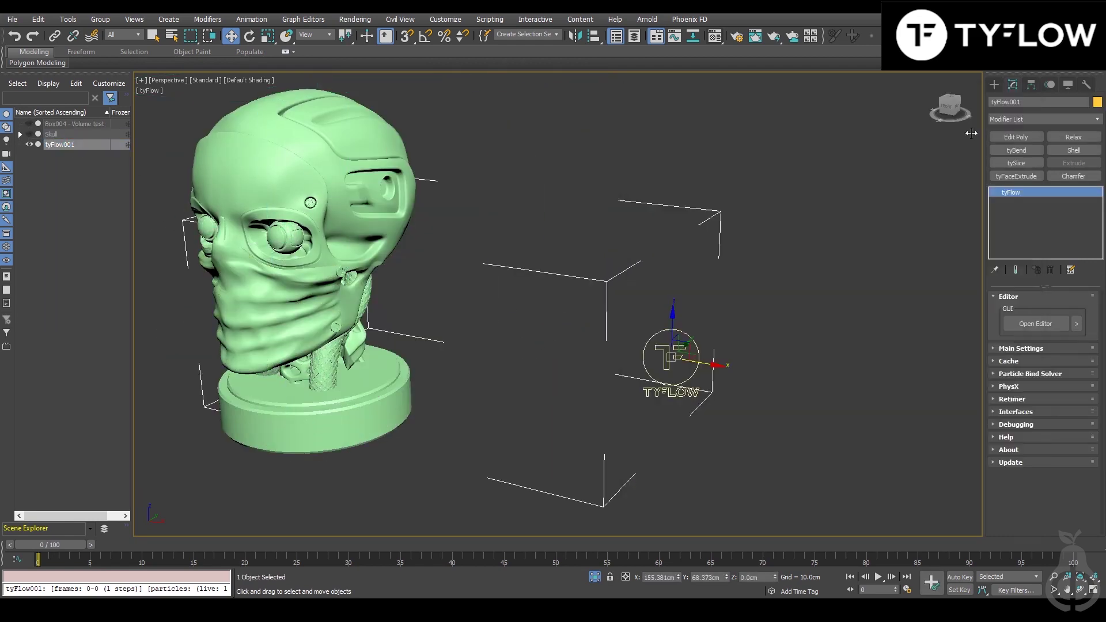
alt+middle_drag(830, 340, 821, 363)
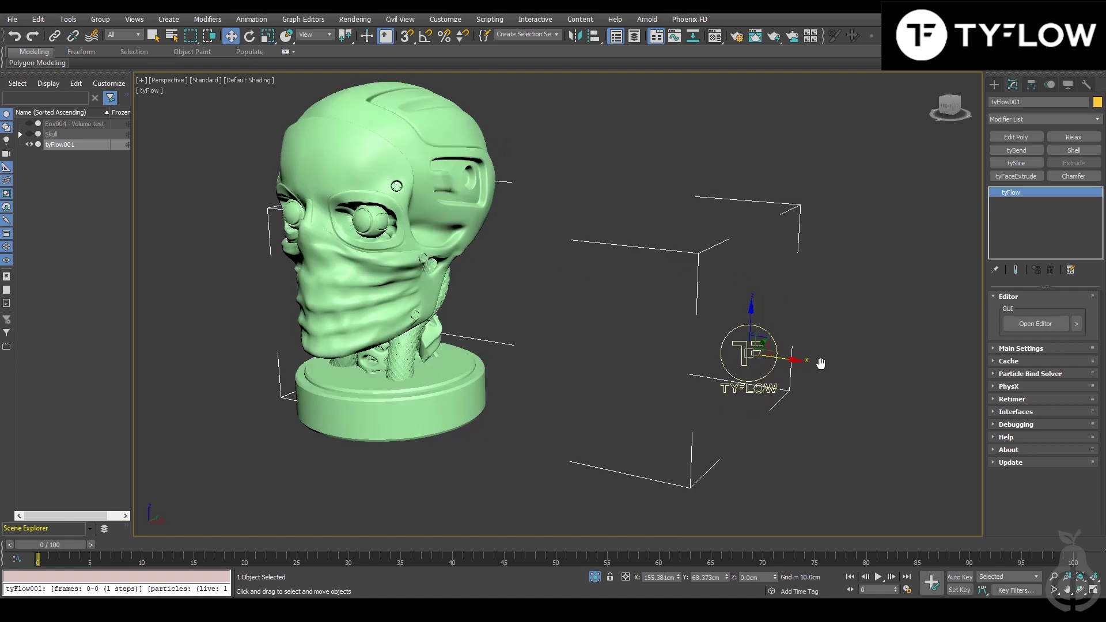
Step: Assign the Skull multi/sub-object material to tyFlow001
click(715, 37)
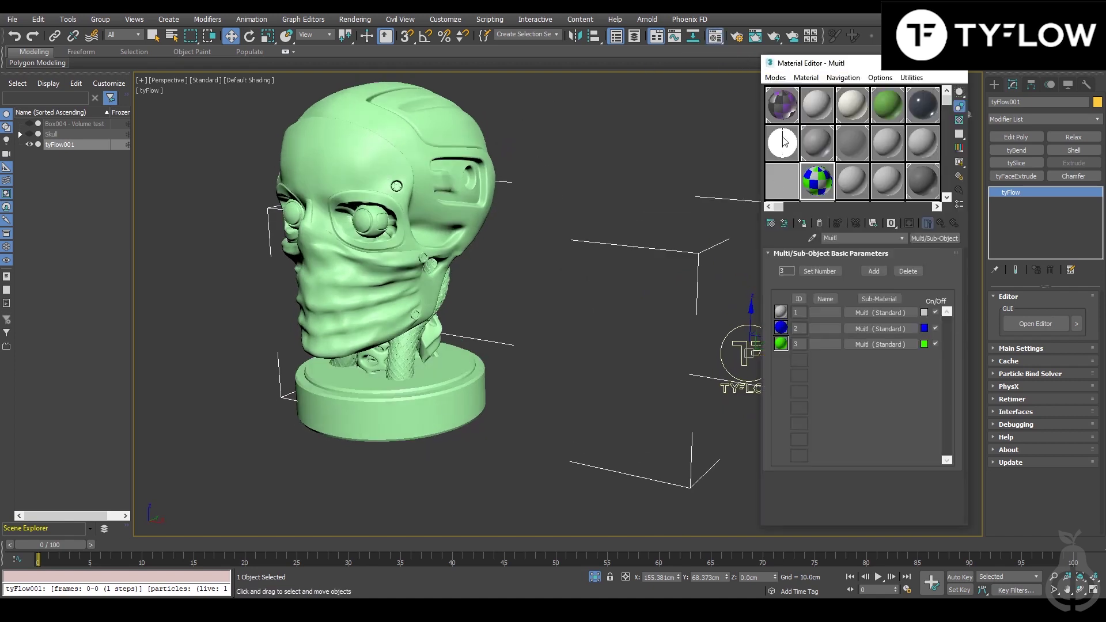
click(781, 110)
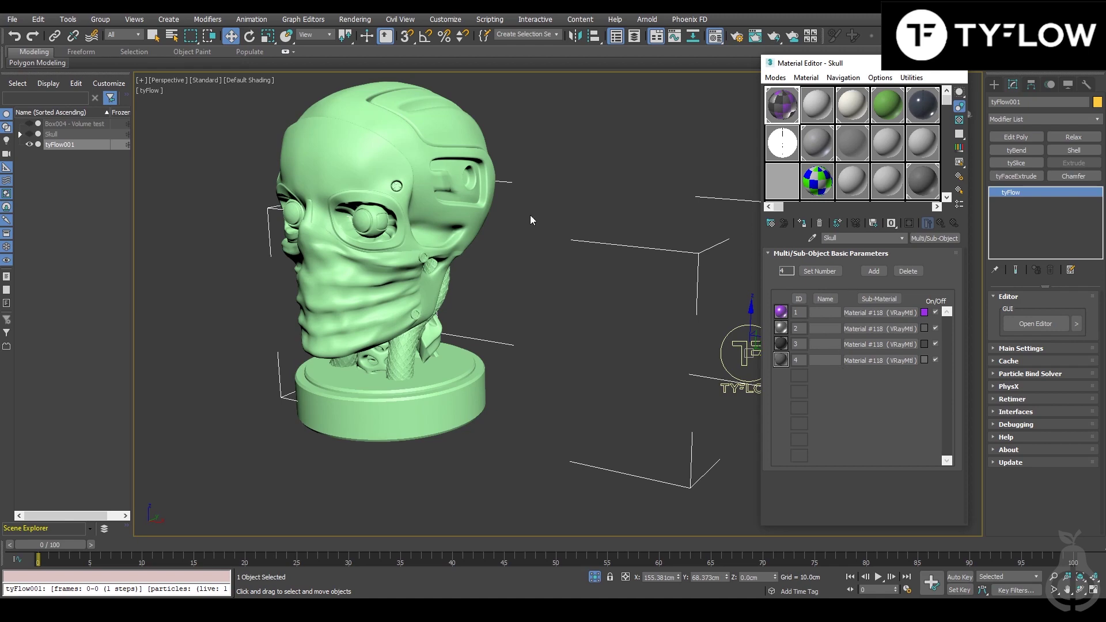
middle_drag(375, 178, 432, 205)
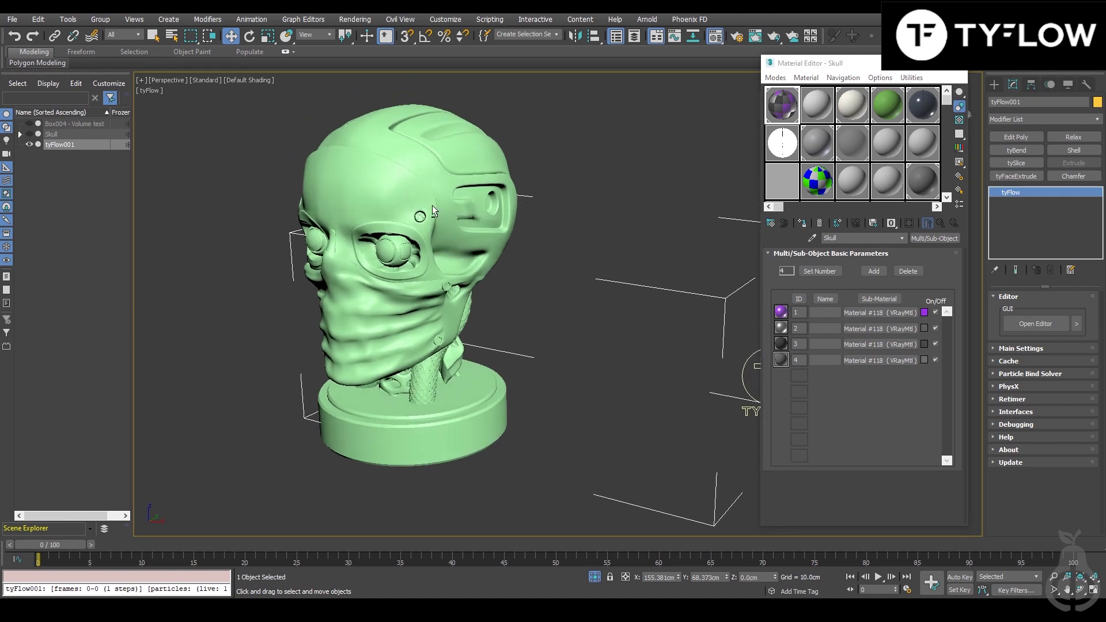
click(801, 223)
alt+middle_drag(473, 272, 613, 341)
scroll(521, 343, up, 2)
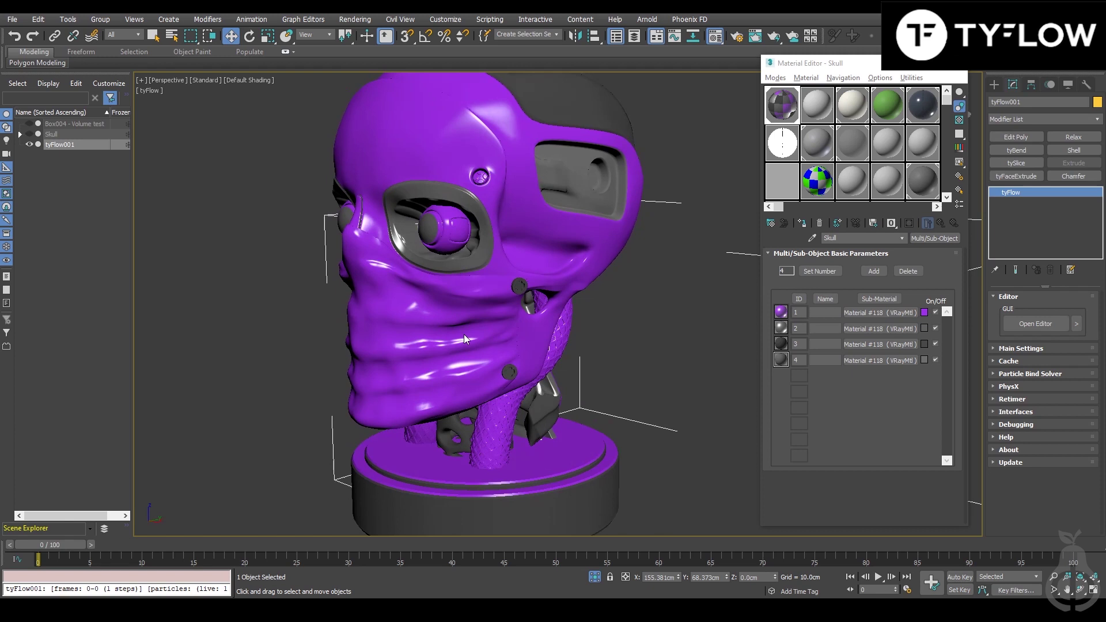
Step: Examine the separate mask and part materials, comparing them with the Skull multi/sub-object material
click(852, 112)
click(929, 110)
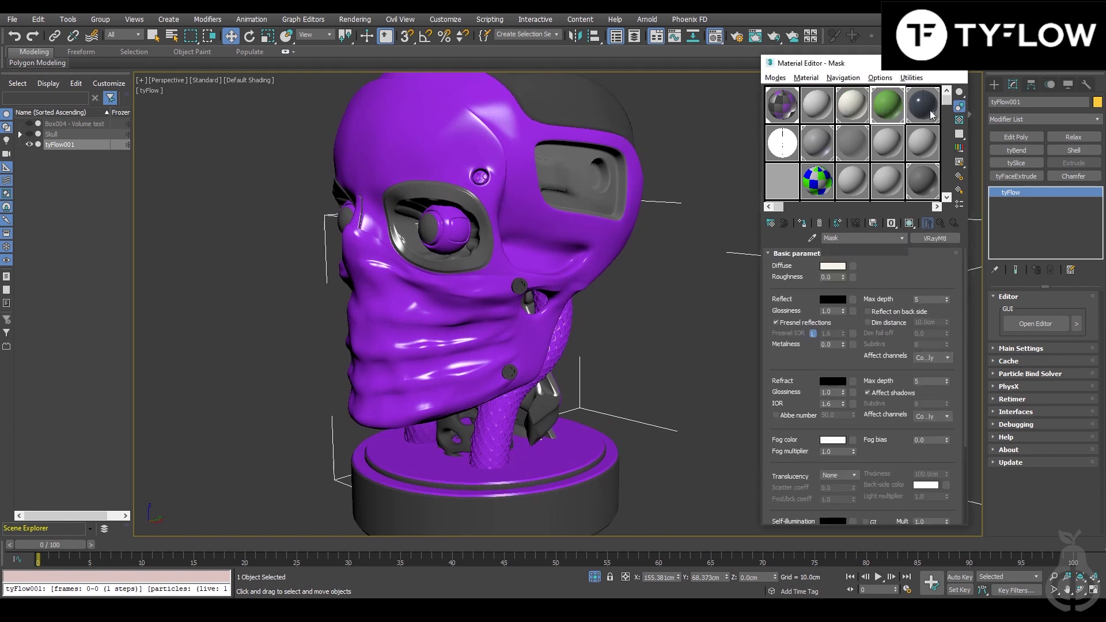
click(791, 108)
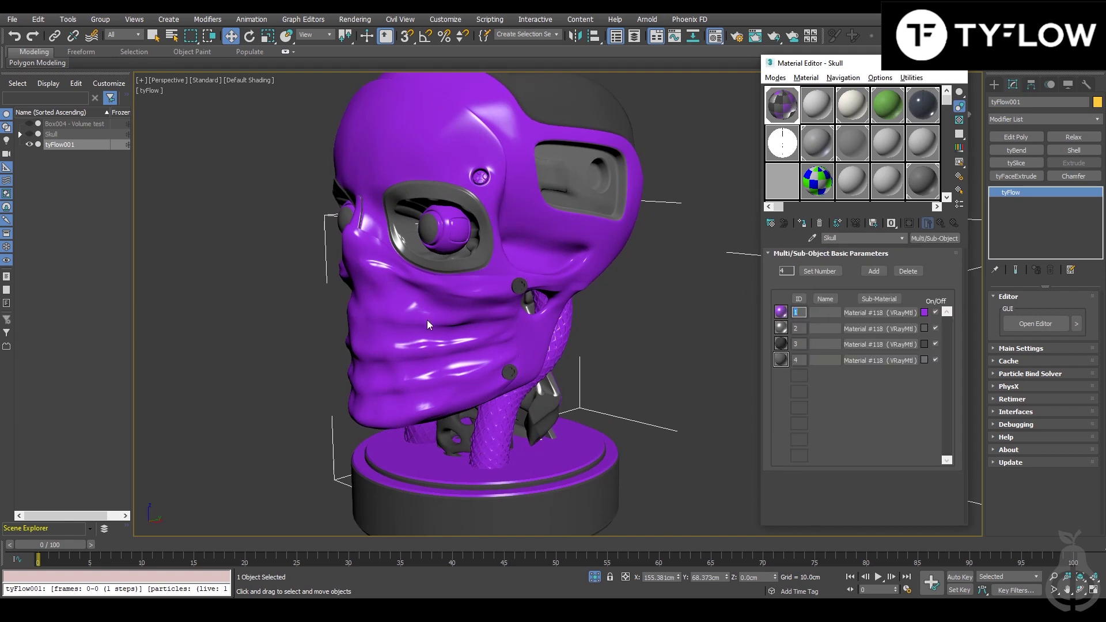
alt+middle_drag(427, 319, 445, 295)
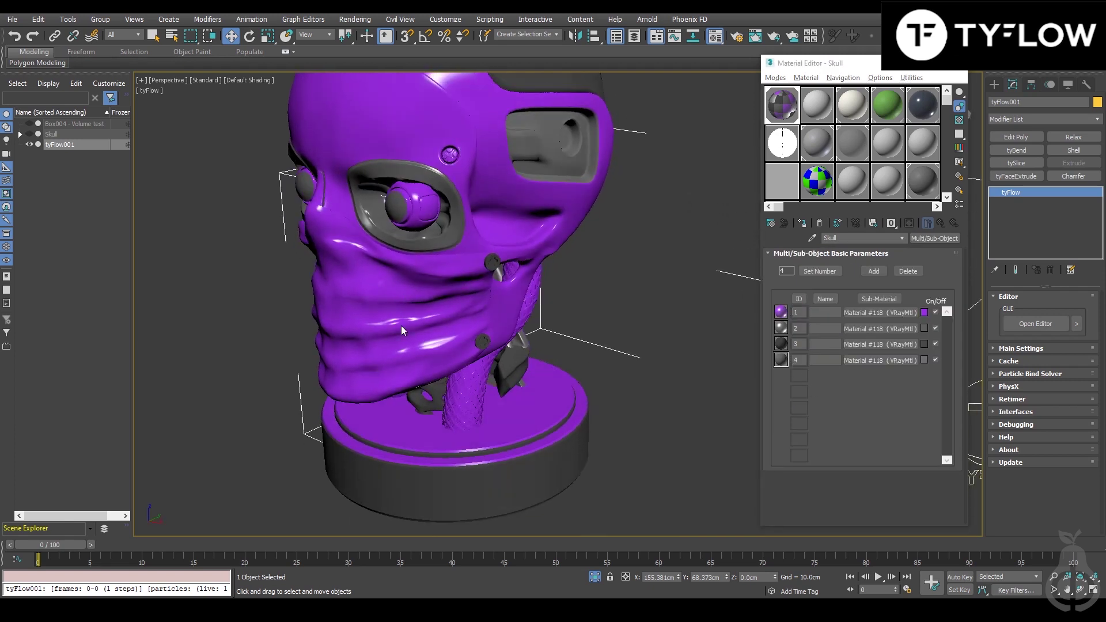
Step: Minimise the Material Editor, unhide the Mask child of Skull and hide tyFlow001 so only the mask mesh shows
click(20, 134)
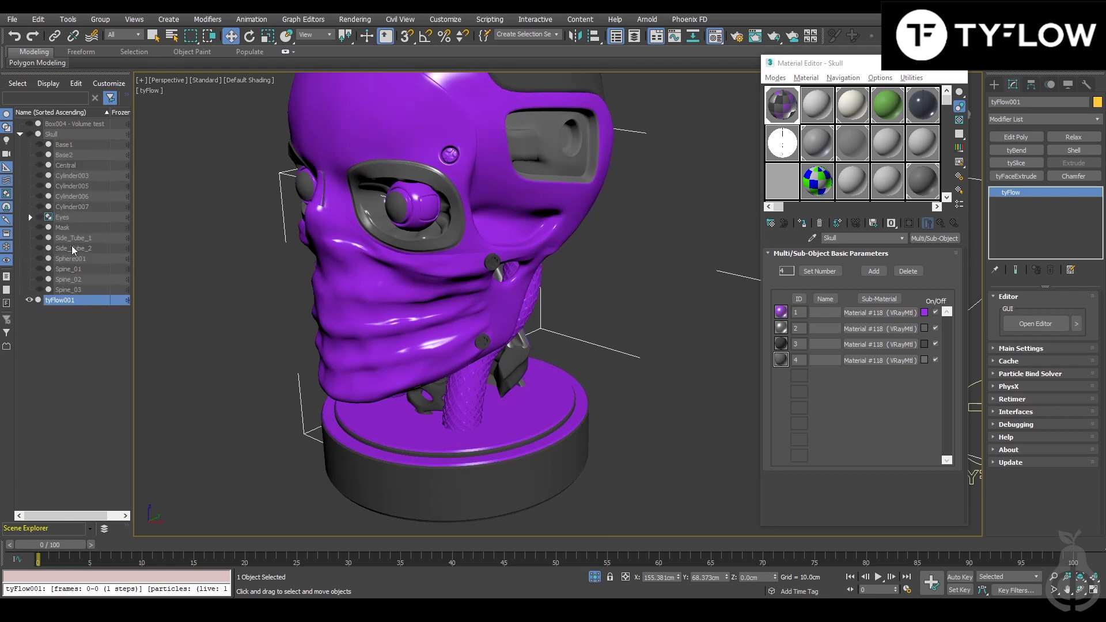
click(74, 228)
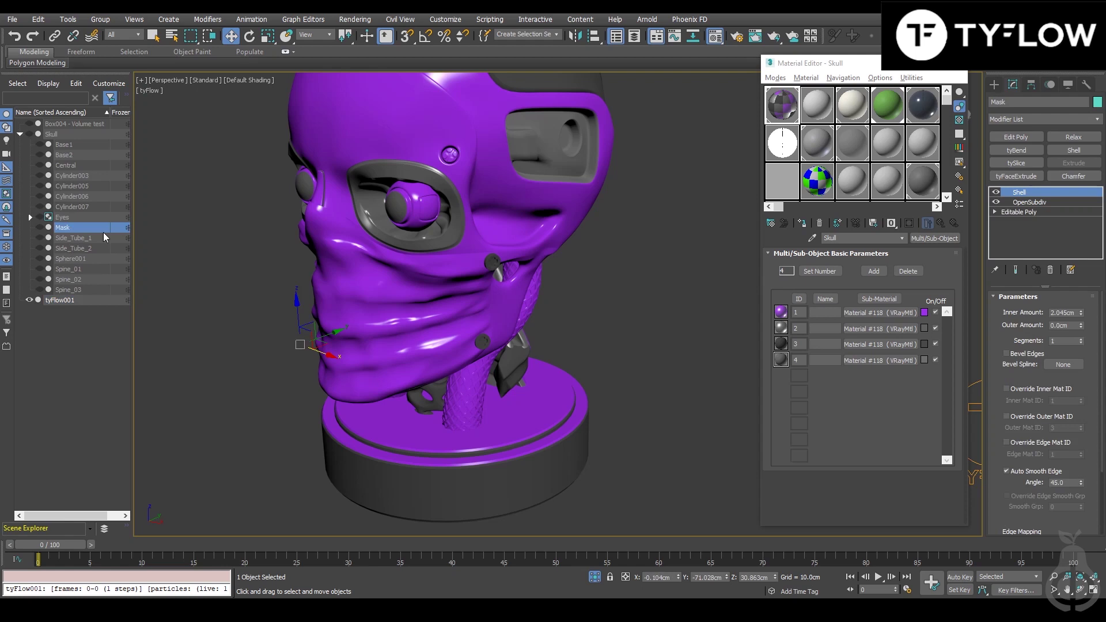
click(42, 227)
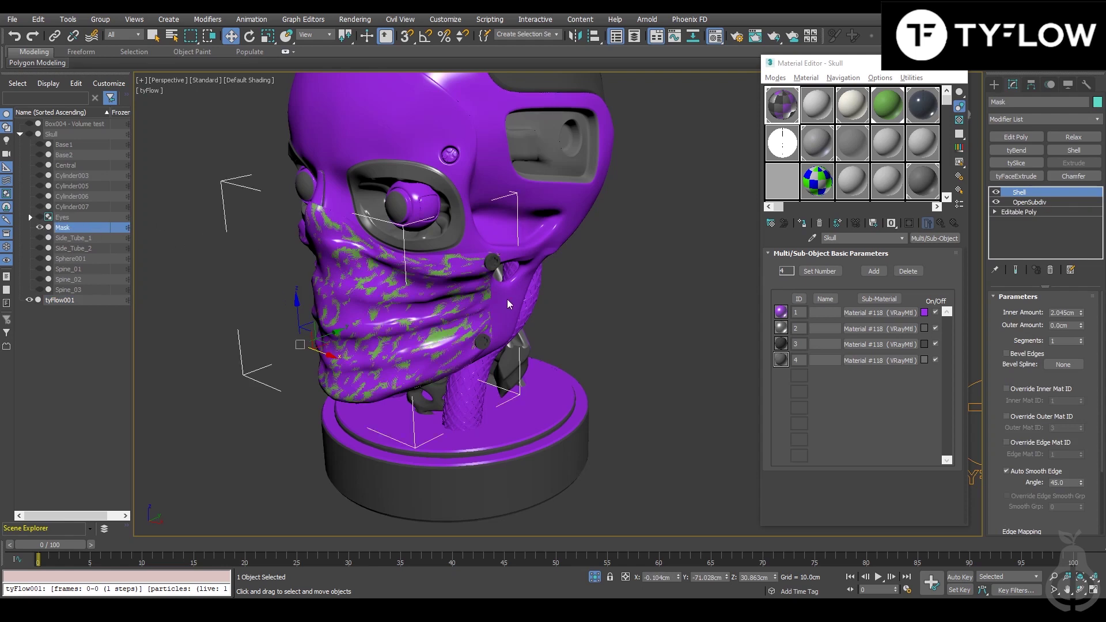
middle_drag(508, 304, 454, 301)
click(896, 68)
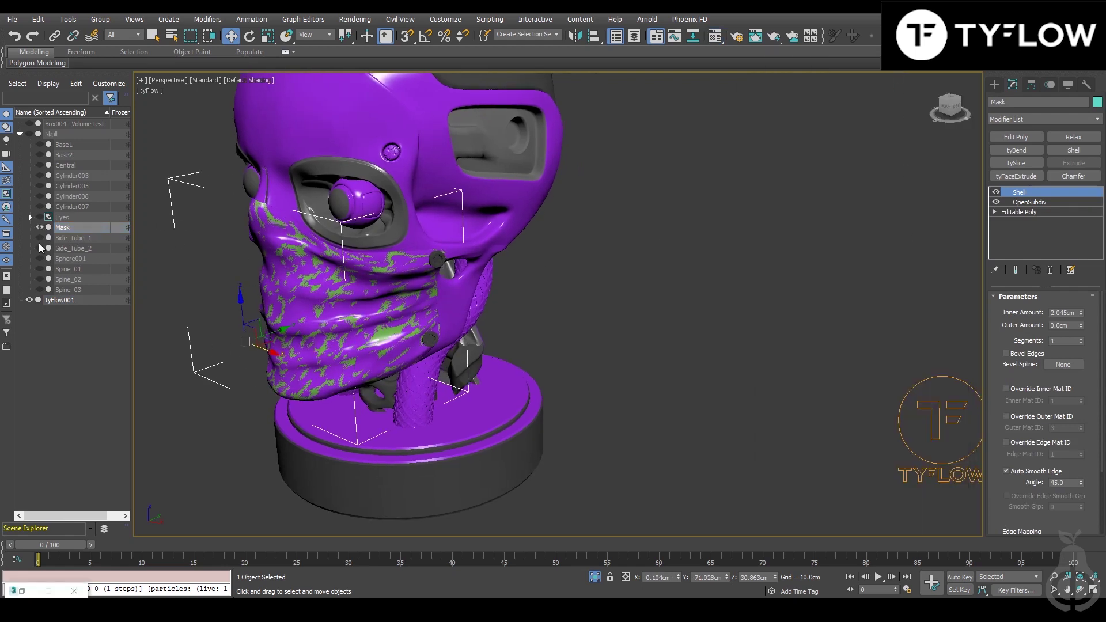
click(29, 300)
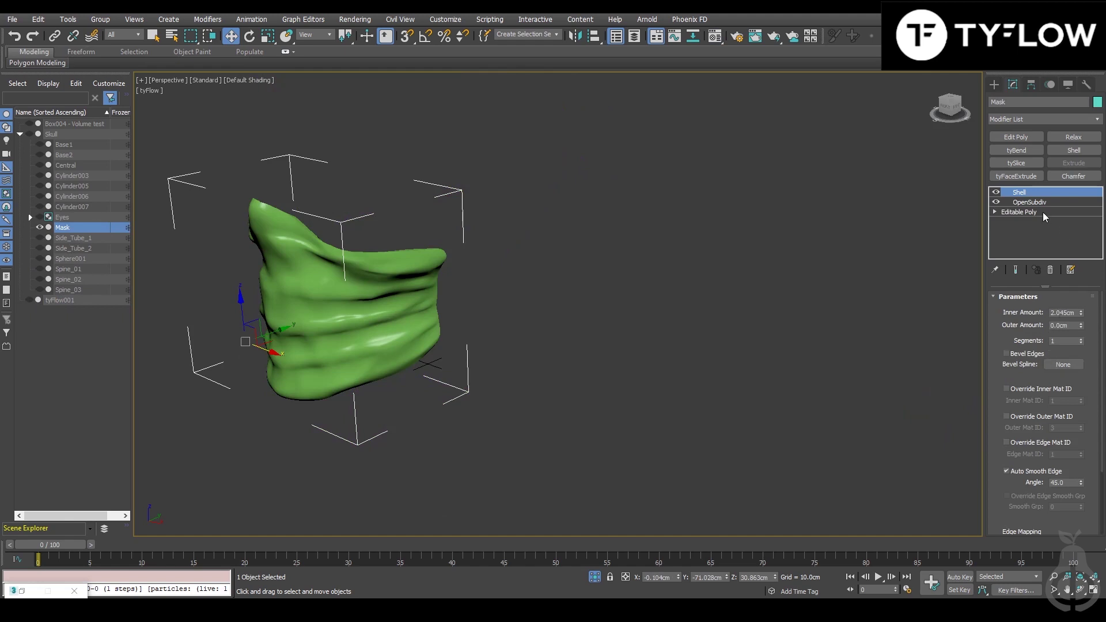
Step: Add an Edit Poly modifier to Mask, set all its polygons to material ID 5, and display tyFlow001 instead of Mask
click(1016, 137)
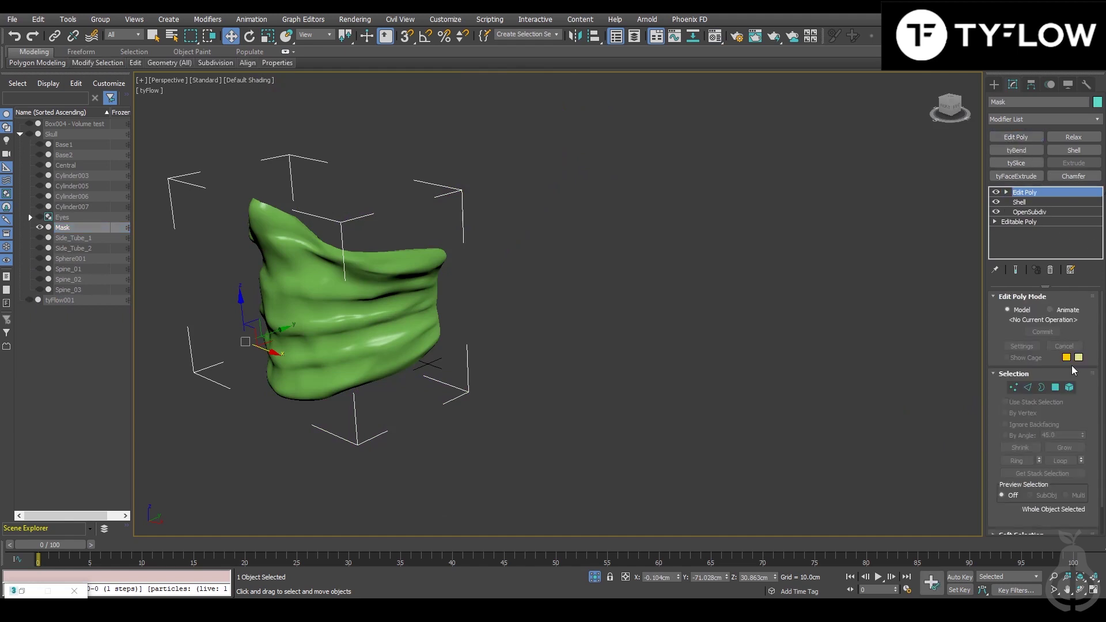
click(1070, 387)
key(ctrl+a)
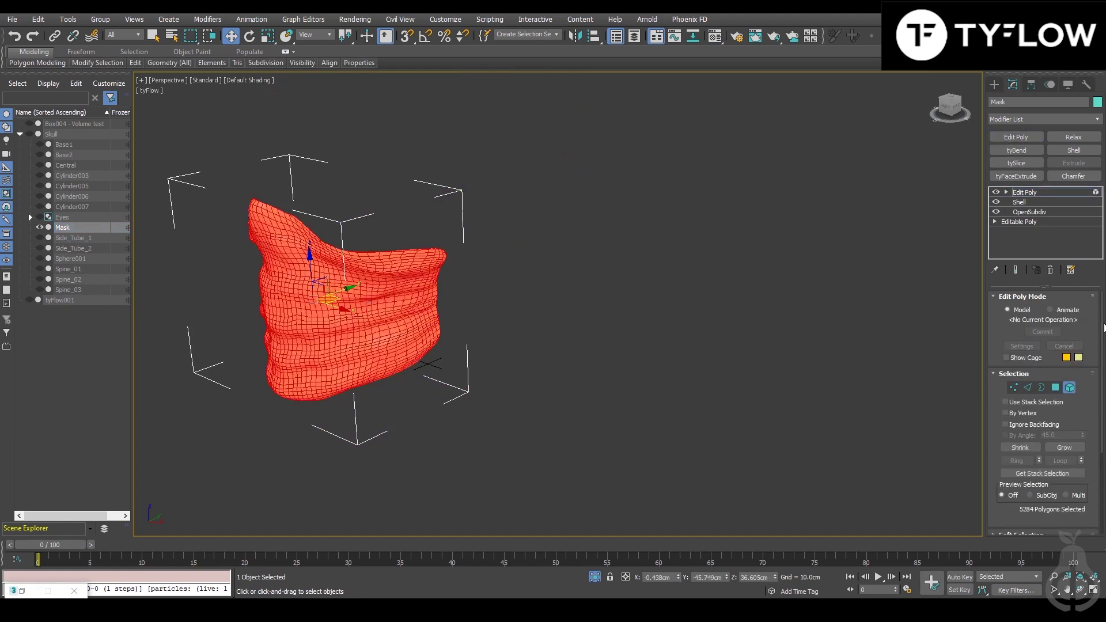
scroll(1105, 371, down, 3)
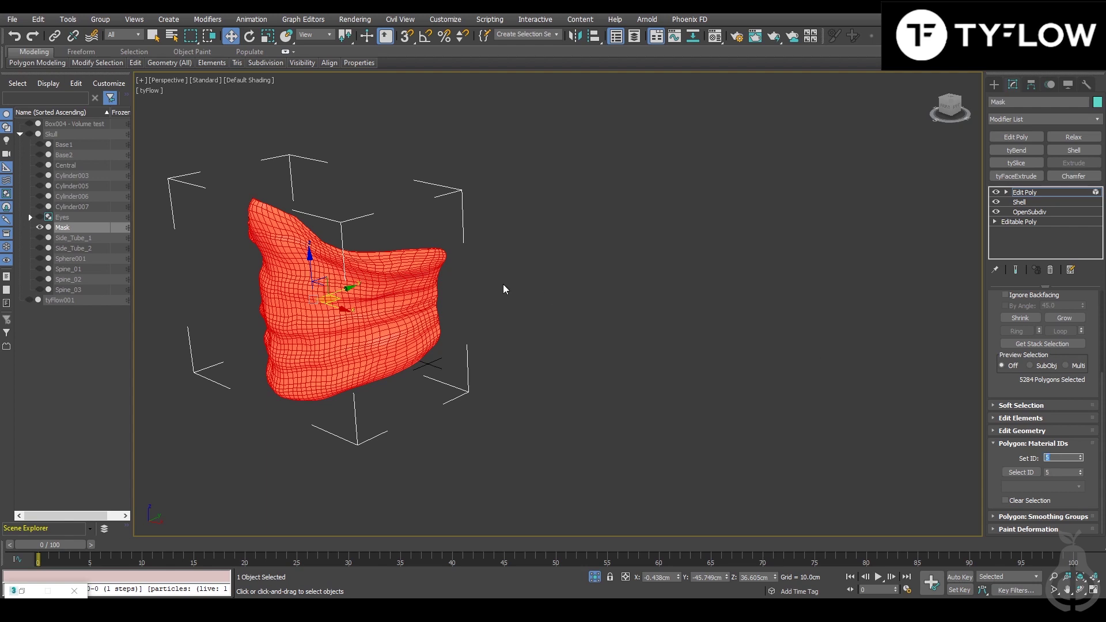
click(483, 286)
middle_drag(483, 286, 490, 307)
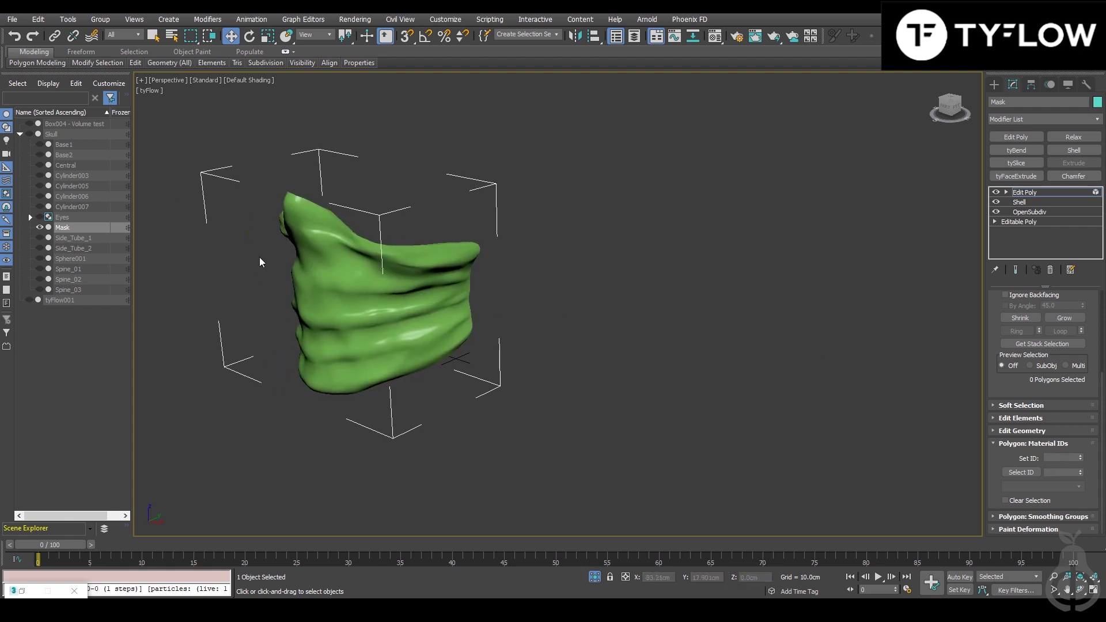
click(40, 227)
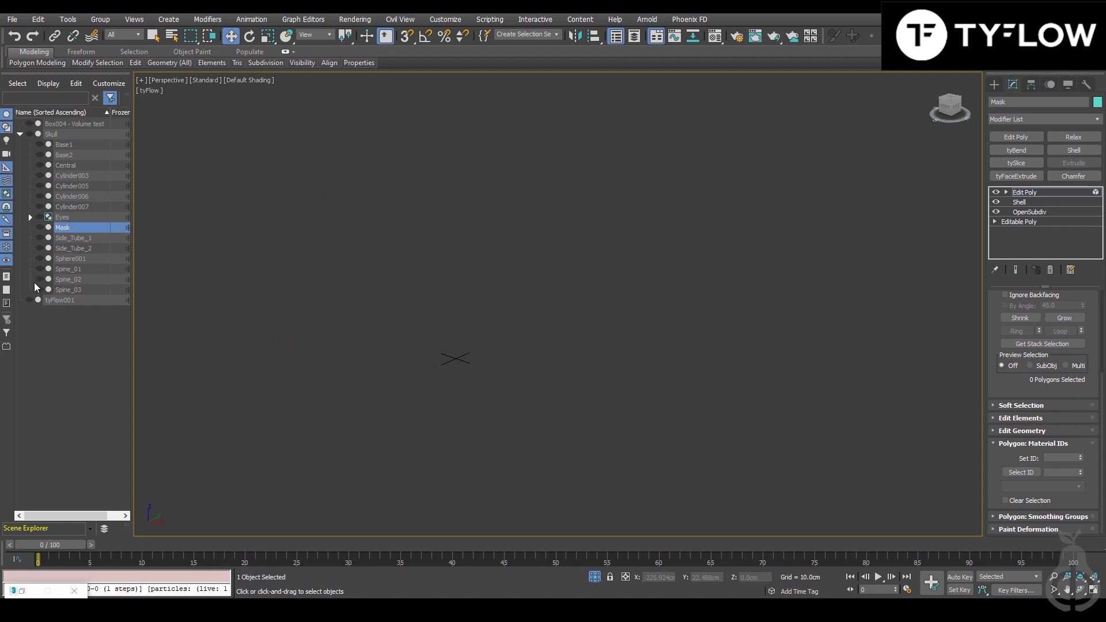
click(29, 300)
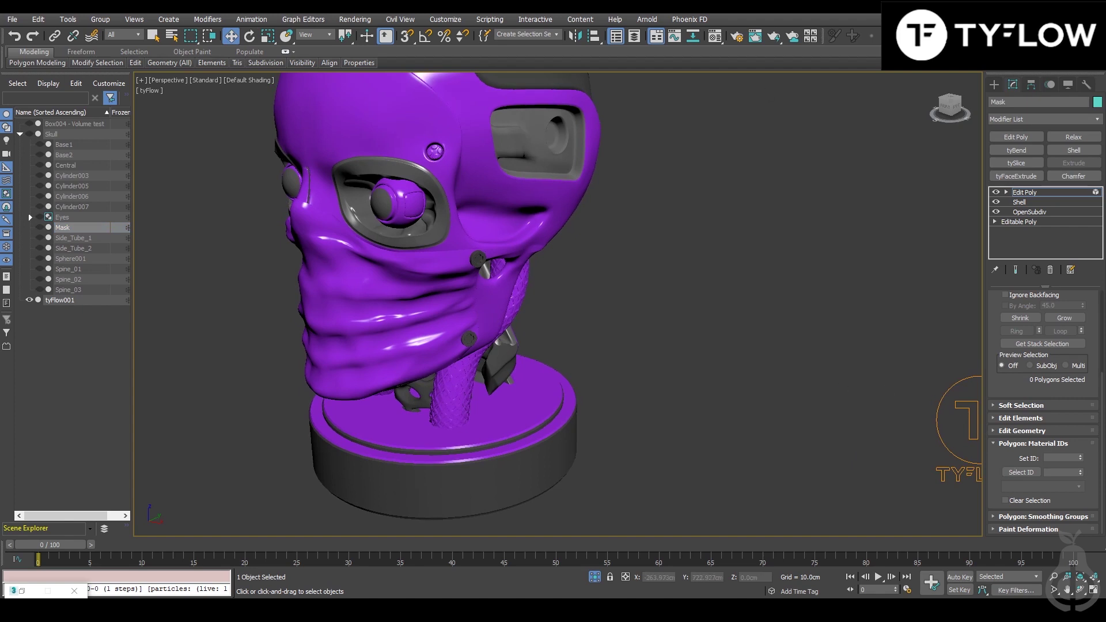
Step: Set the Skull multi/sub-object material to 5 sub-materials and place a copy of the Mask material in slot 5
key(m)
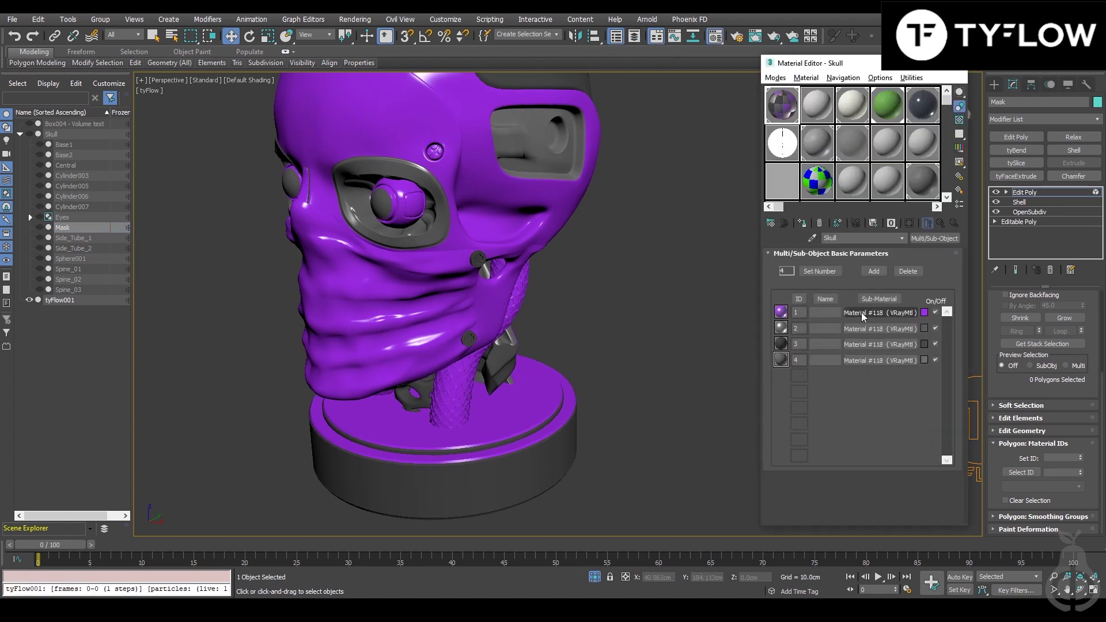
click(820, 271)
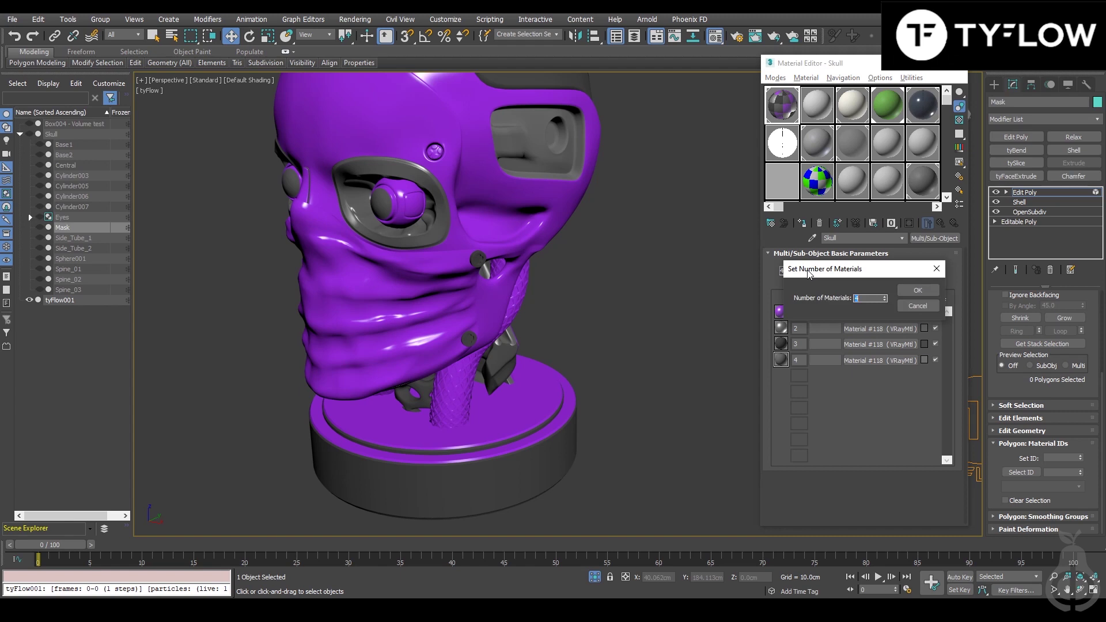
click(884, 296)
click(885, 296)
click(918, 290)
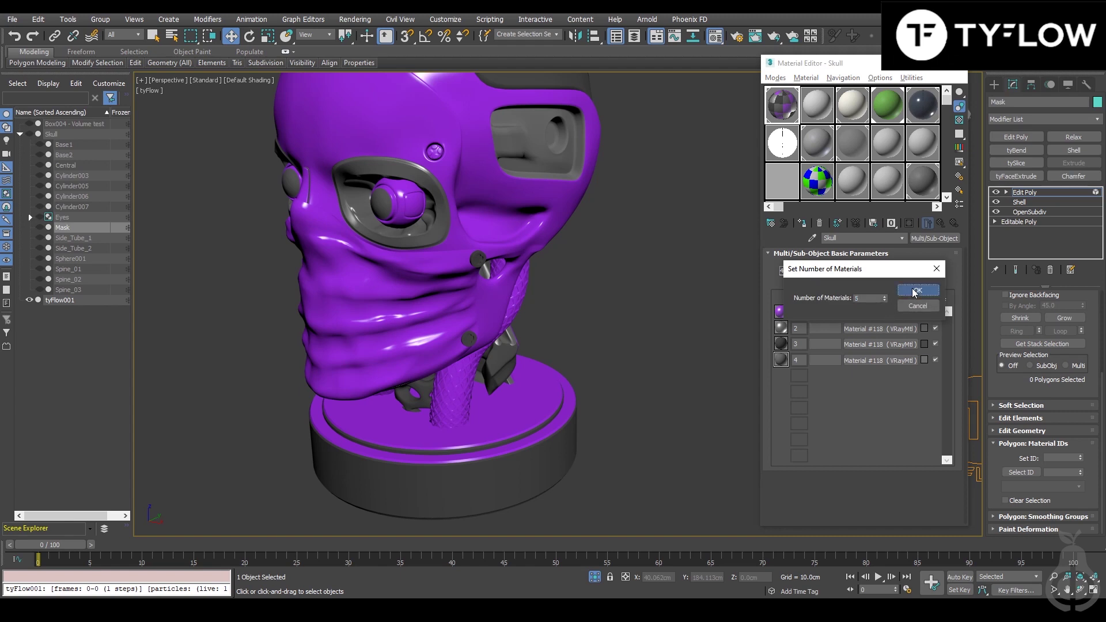
drag(881, 345, 876, 378)
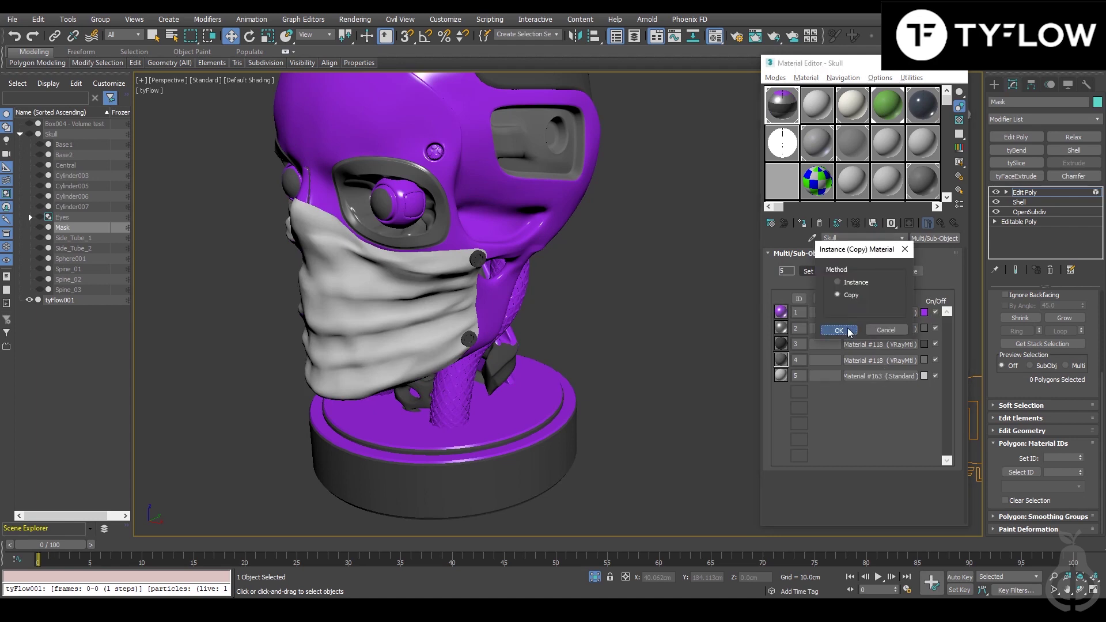
click(844, 330)
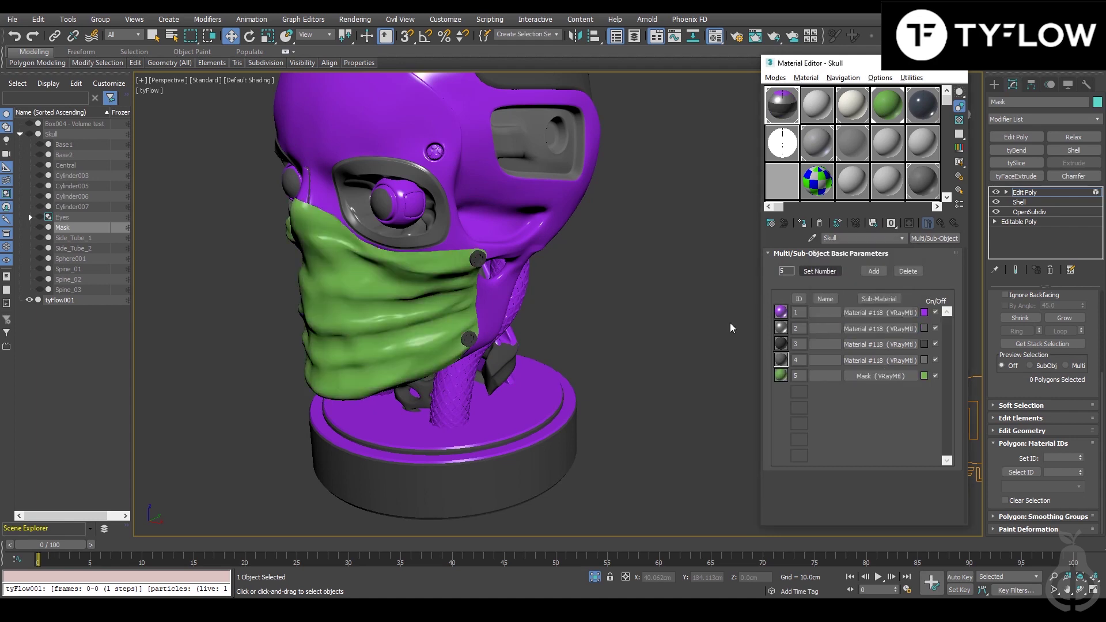
Step: Set the number of sub-materials in the Skull multi/sub-object material to 9
alt+middle_drag(481, 314, 408, 271)
alt+middle_drag(563, 358, 562, 306)
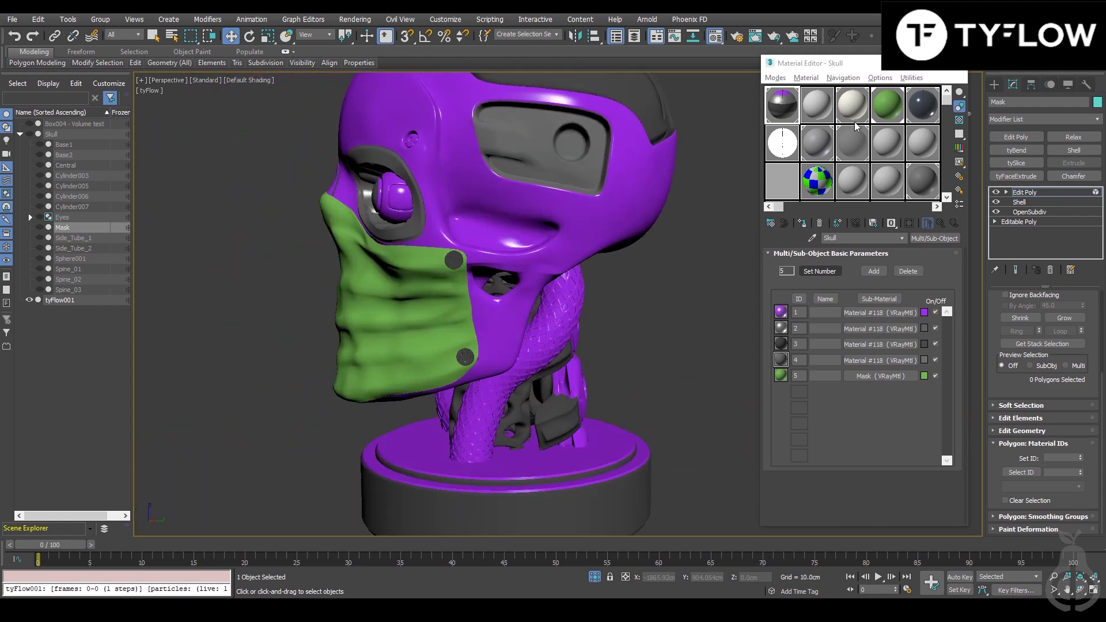
click(821, 272)
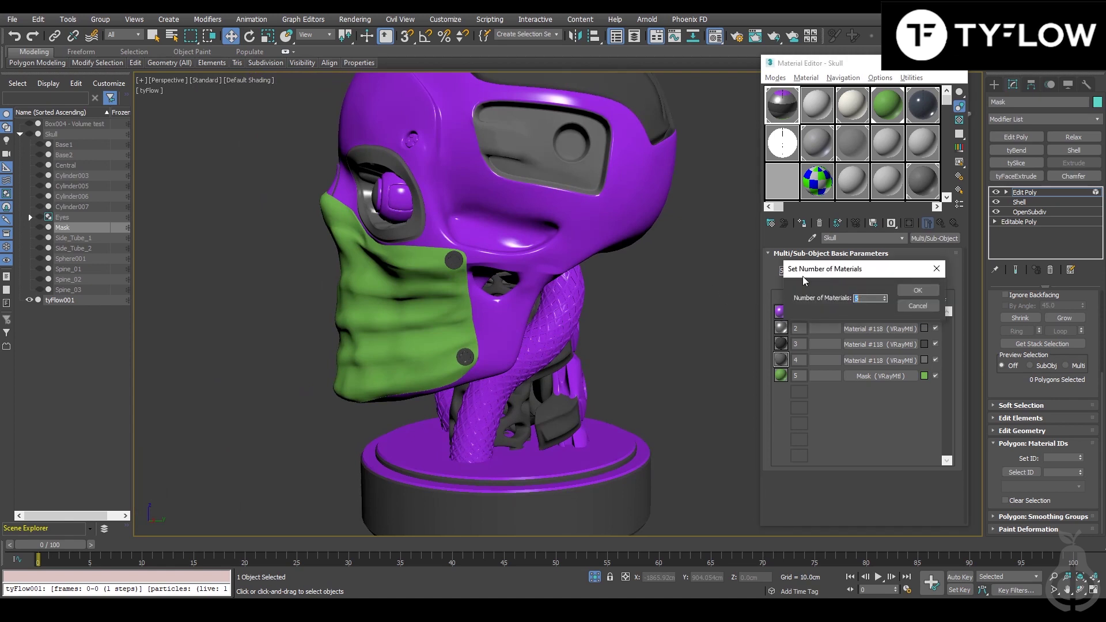
click(886, 297)
click(886, 296)
click(931, 291)
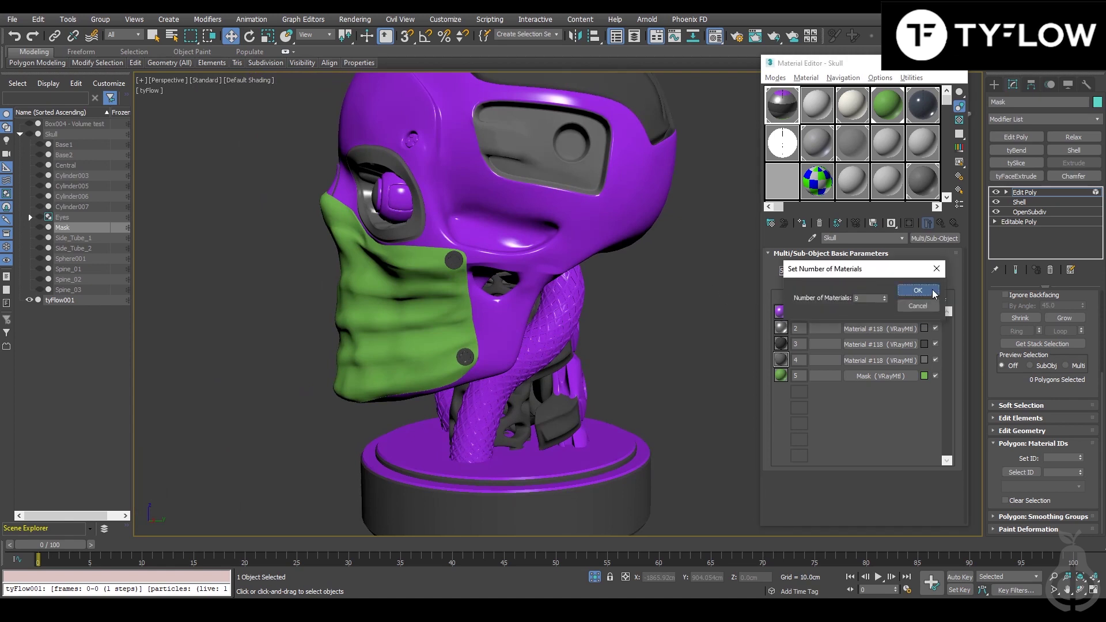
Step: Open the Dark_Metal material's parameters and inspect the skull particles from the front and side
click(920, 107)
alt+middle_drag(497, 250, 608, 272)
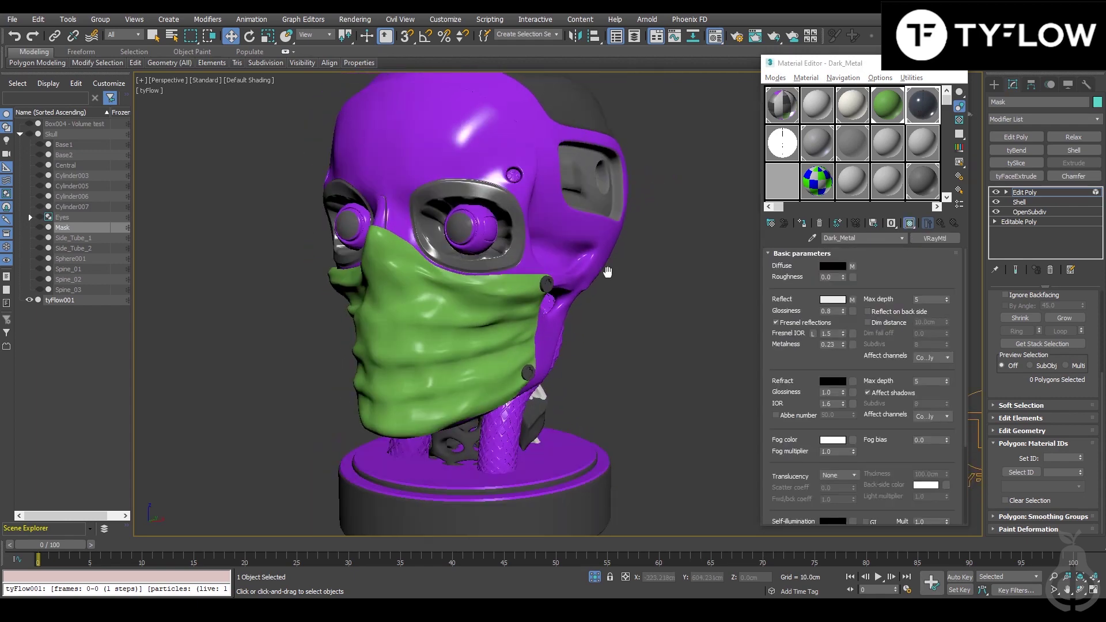
scroll(578, 297, up, 3)
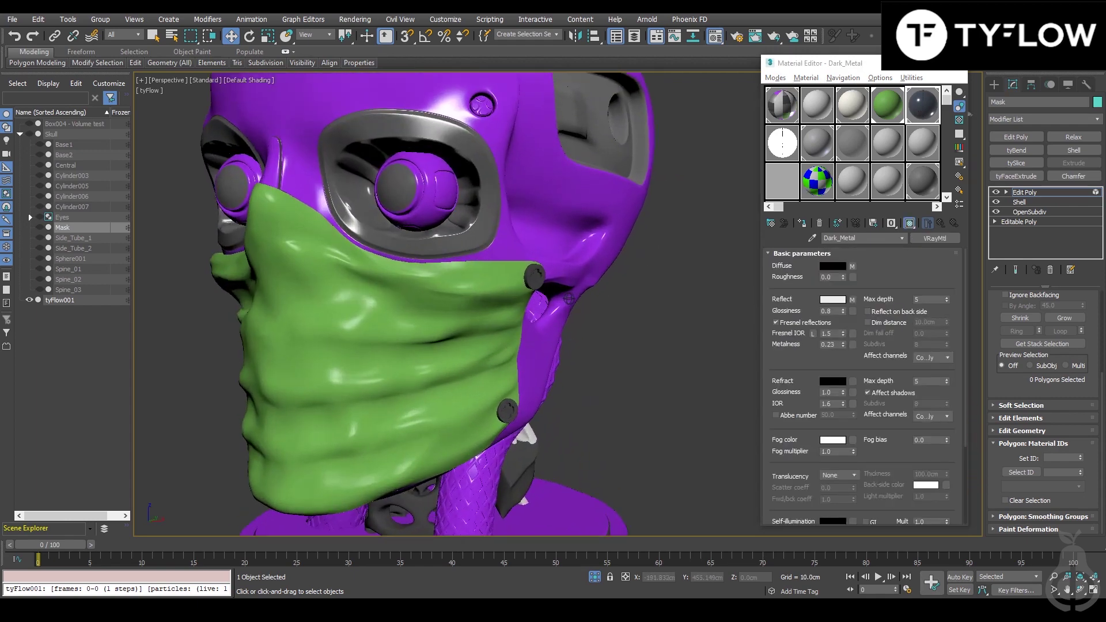
scroll(578, 297, down, 3)
alt+middle_drag(577, 297, 484, 259)
alt+middle_drag(640, 297, 576, 300)
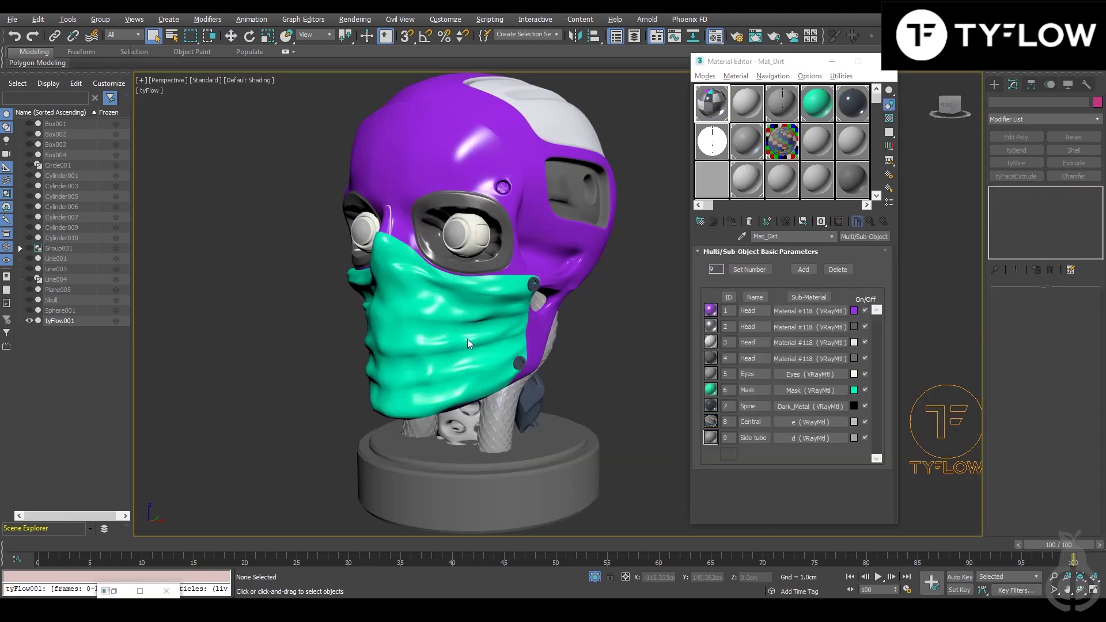
alt+middle_drag(404, 369, 472, 348)
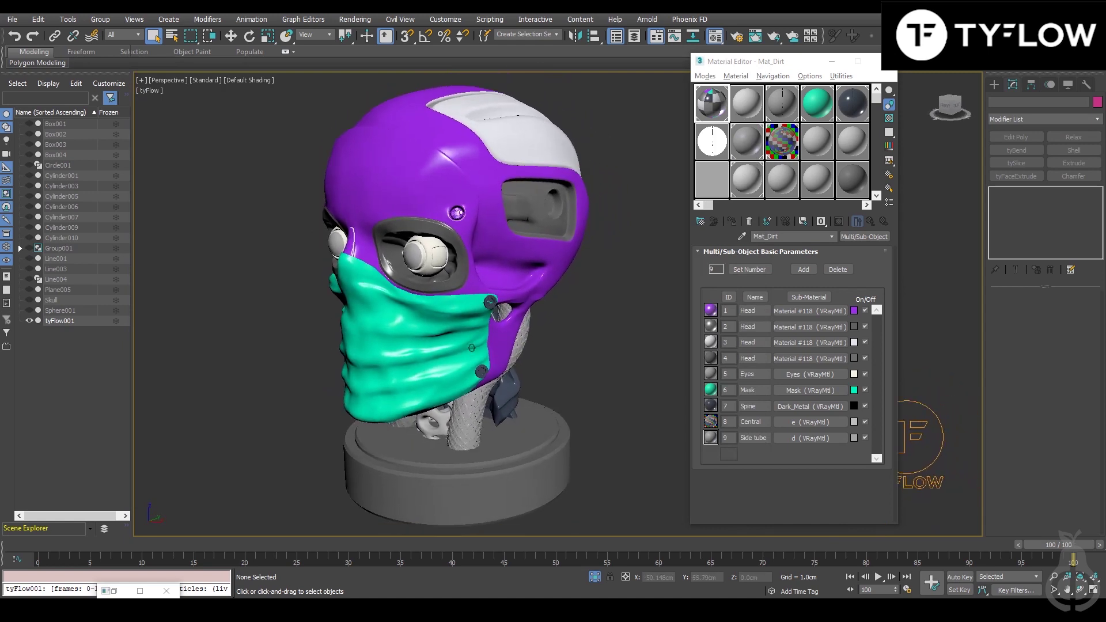
Step: Select tyFlow001 in the Mat_Dirt scene, open its tyFlow editor, move it off the Material Editor and minimise it
click(912, 421)
click(1036, 323)
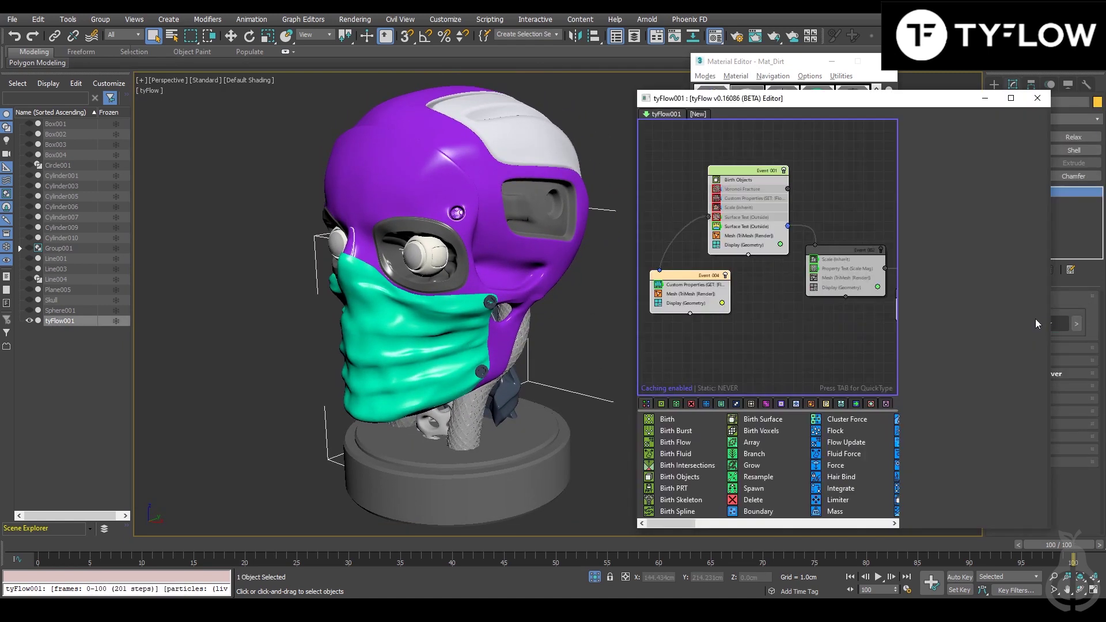
drag(885, 103, 385, 74)
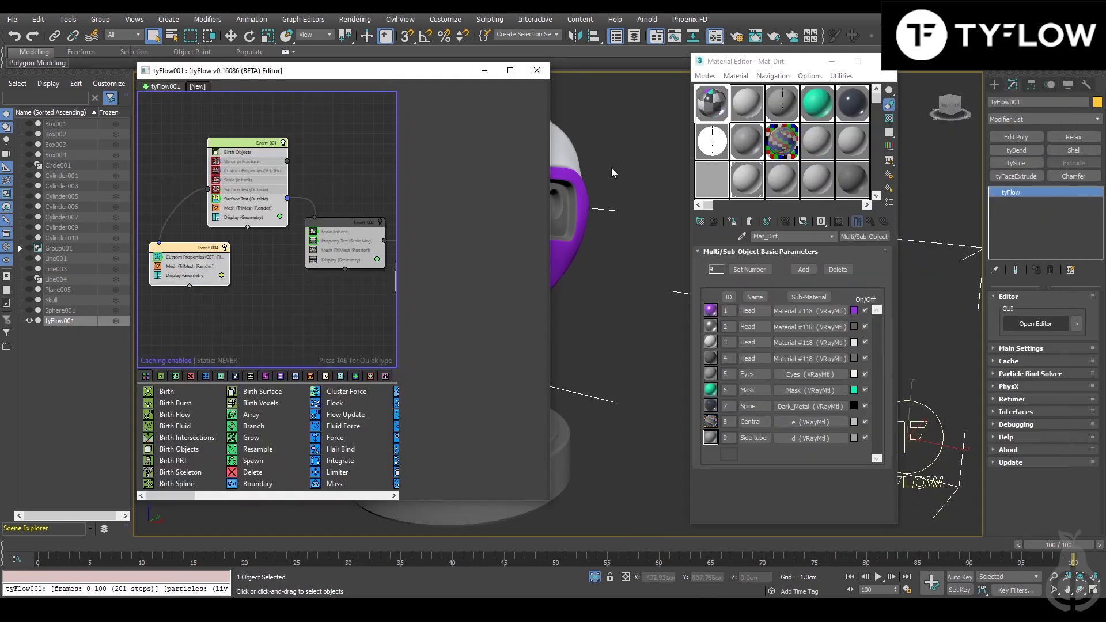
click(484, 70)
Step: Toggle the visibility of tyFlow001 off and on to check that the textured skull consists of its particles
mouse_move(471, 247)
alt+middle_down()
mouse_move(503, 240)
mouse_move(480, 257)
mouse_move(486, 249)
alt+middle_up()
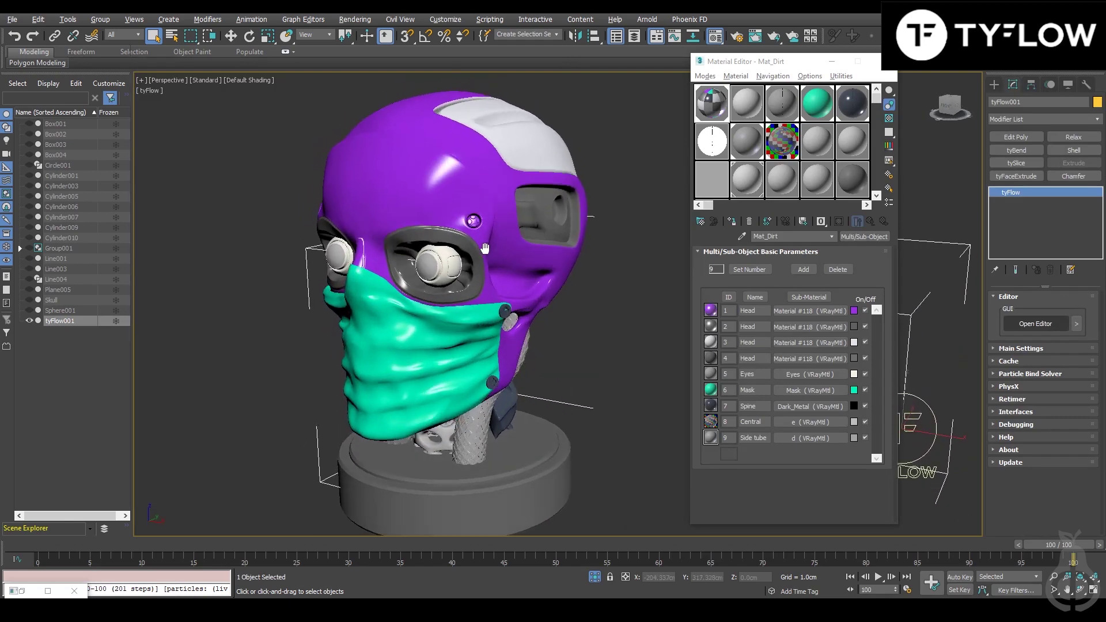
click(30, 320)
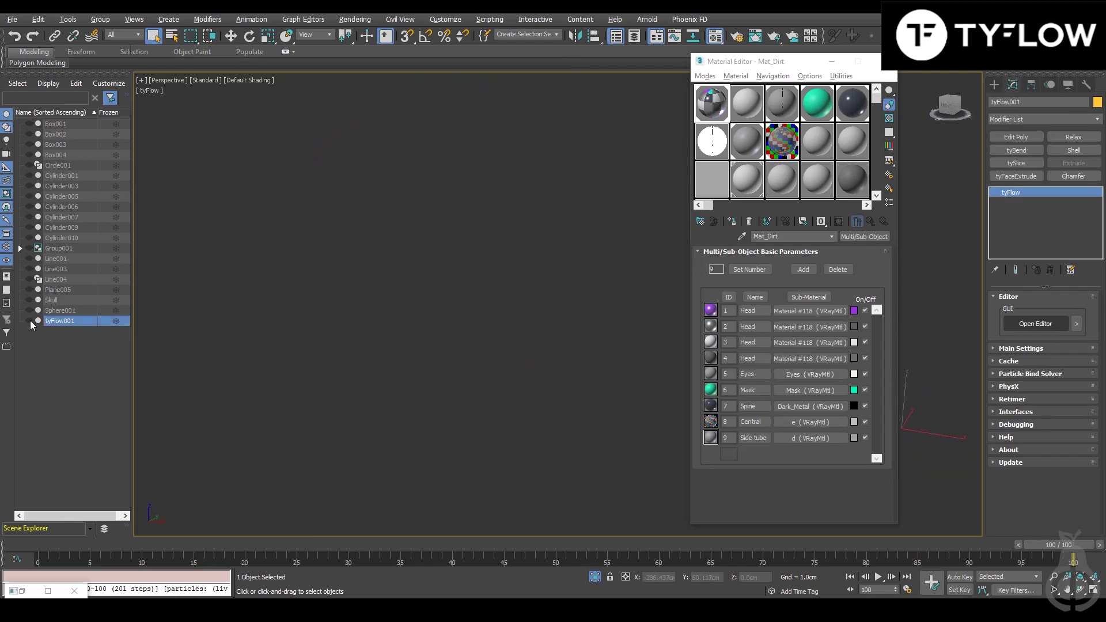
click(30, 320)
click(30, 321)
click(30, 321)
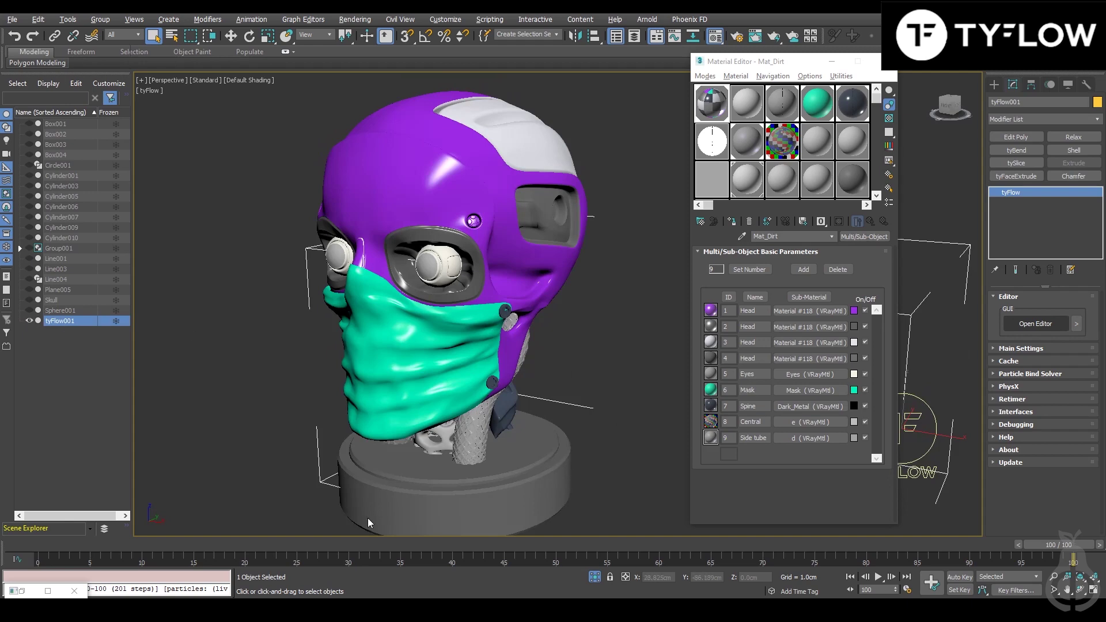
Step: Restore the tyFlow editor beside the skull and examine the Voronoi Fracture and Custom Properties operators in Event_001
click(16, 591)
drag(315, 73, 710, 58)
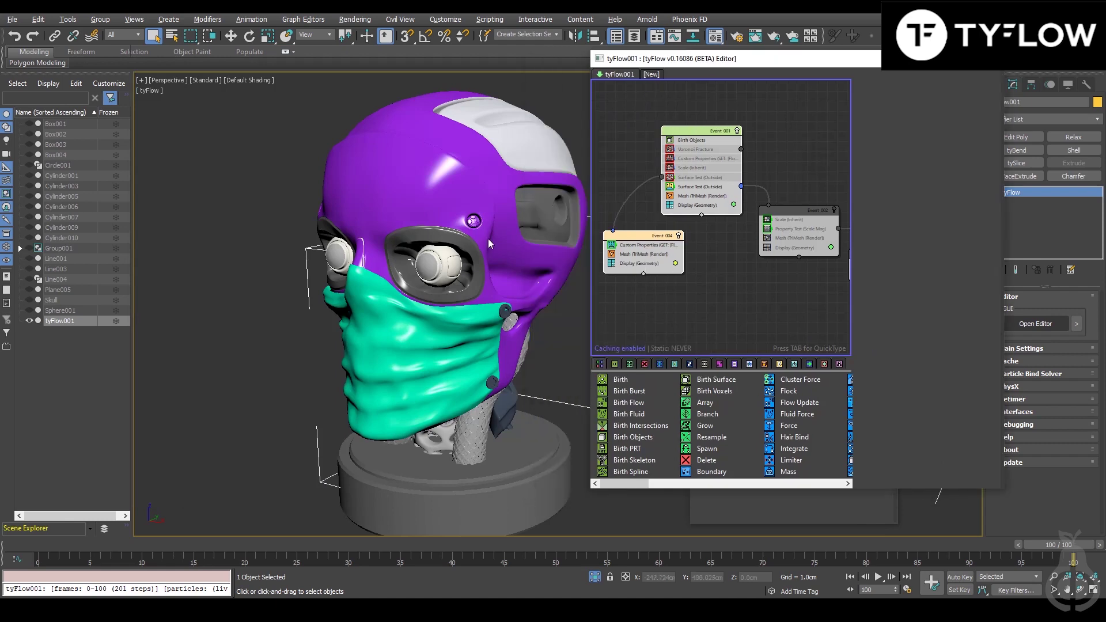
alt+middle_drag(464, 260, 377, 222)
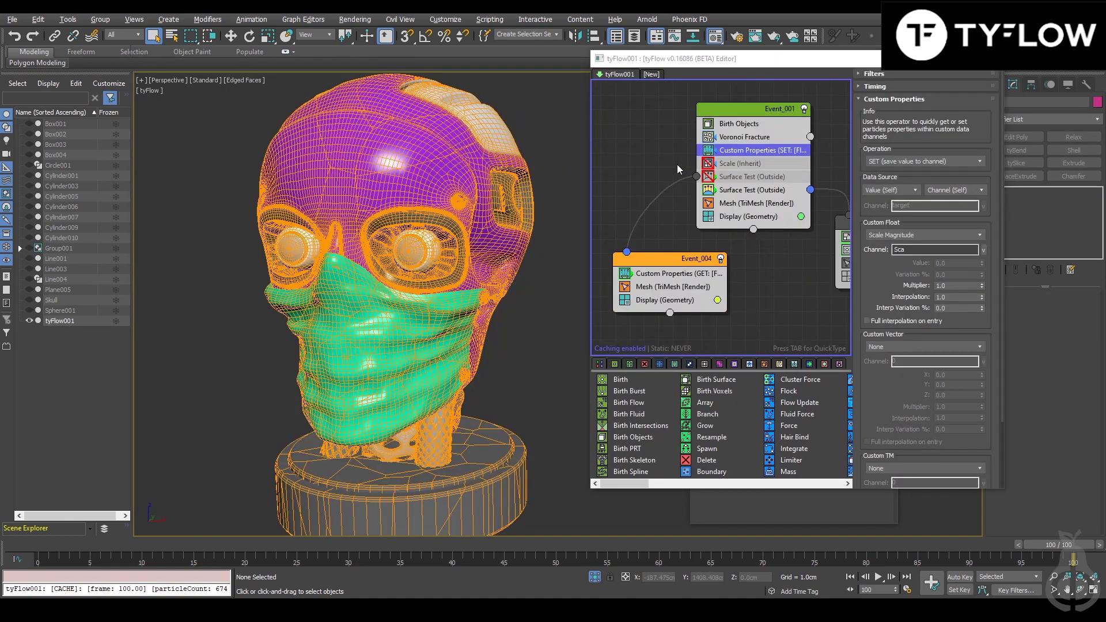
click(745, 137)
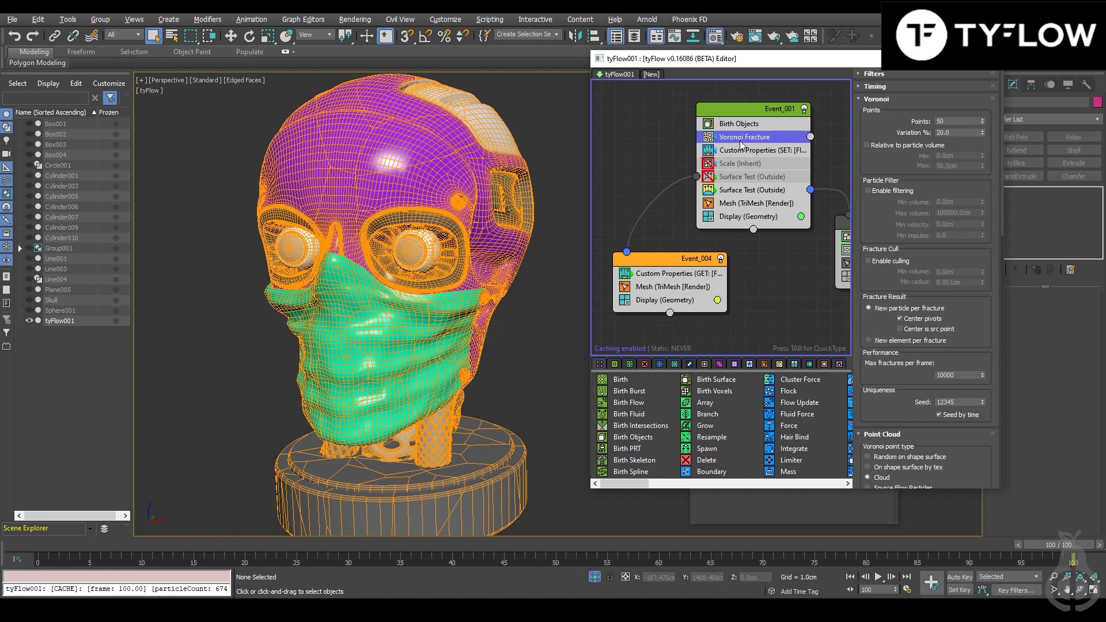
click(745, 151)
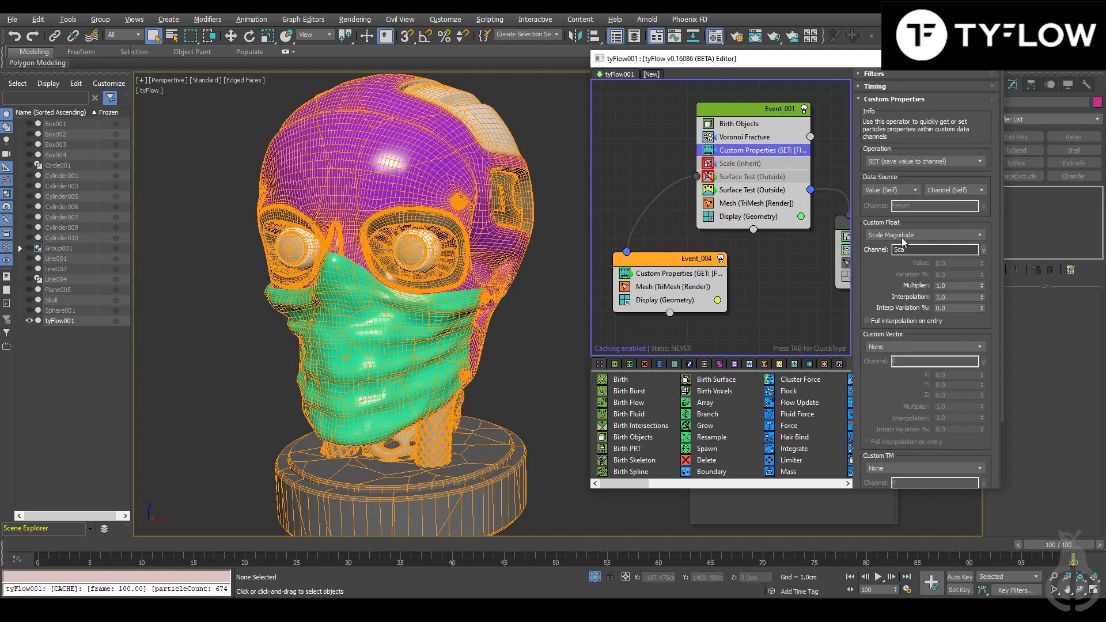
drag(910, 250, 887, 251)
click(876, 269)
Step: Enable the Scale (Inherit) operator in Event_001 and unhide Box004, the object used by the first Surface Test
click(749, 165)
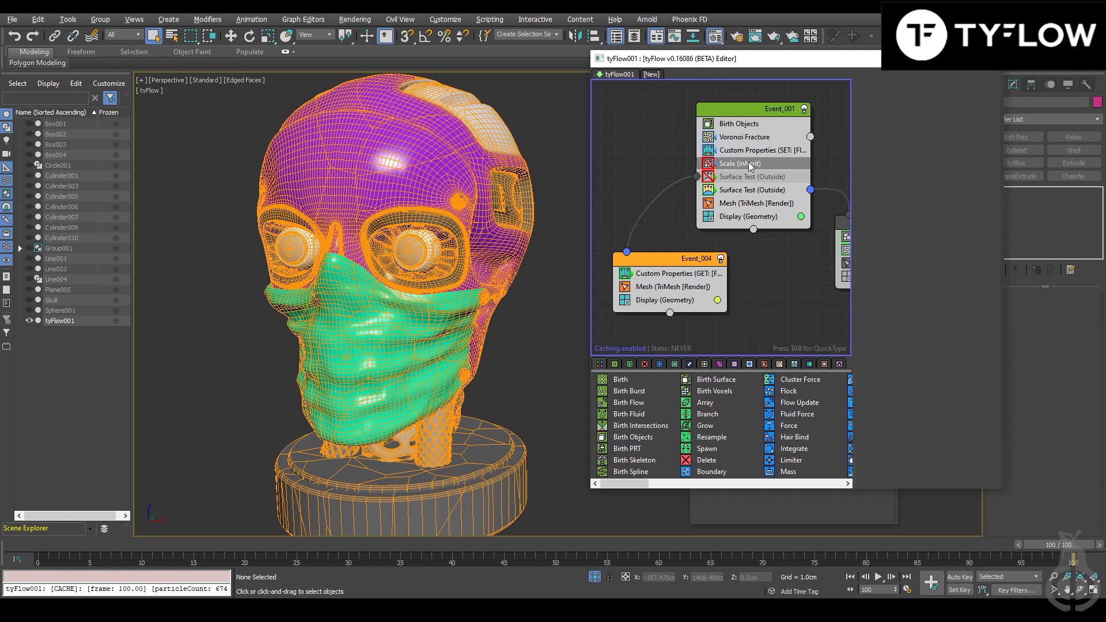
click(711, 165)
click(711, 165)
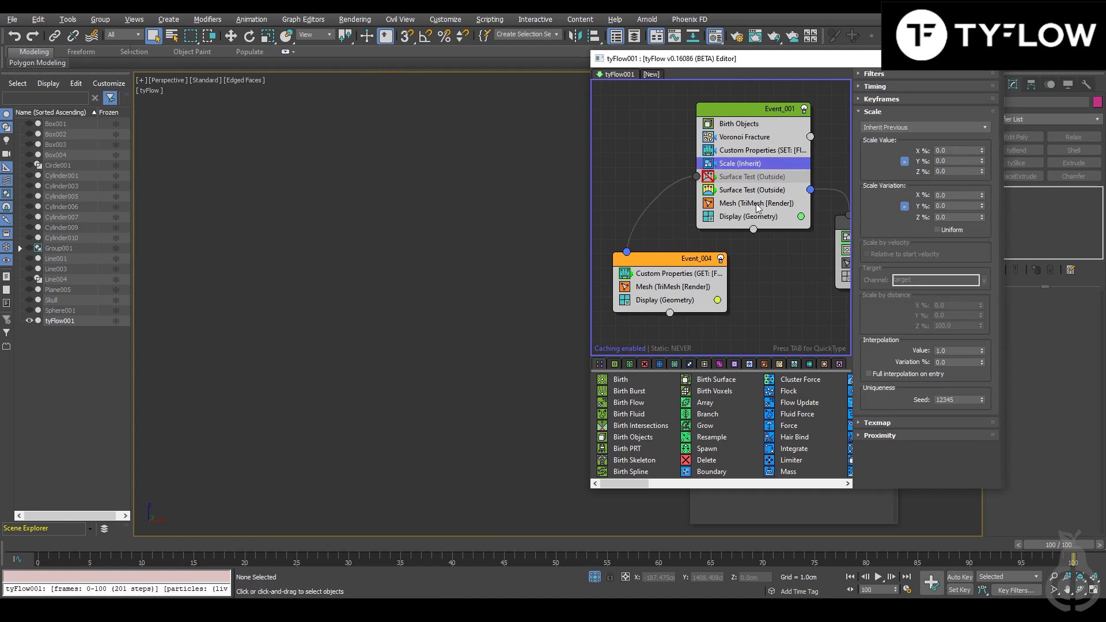
click(749, 176)
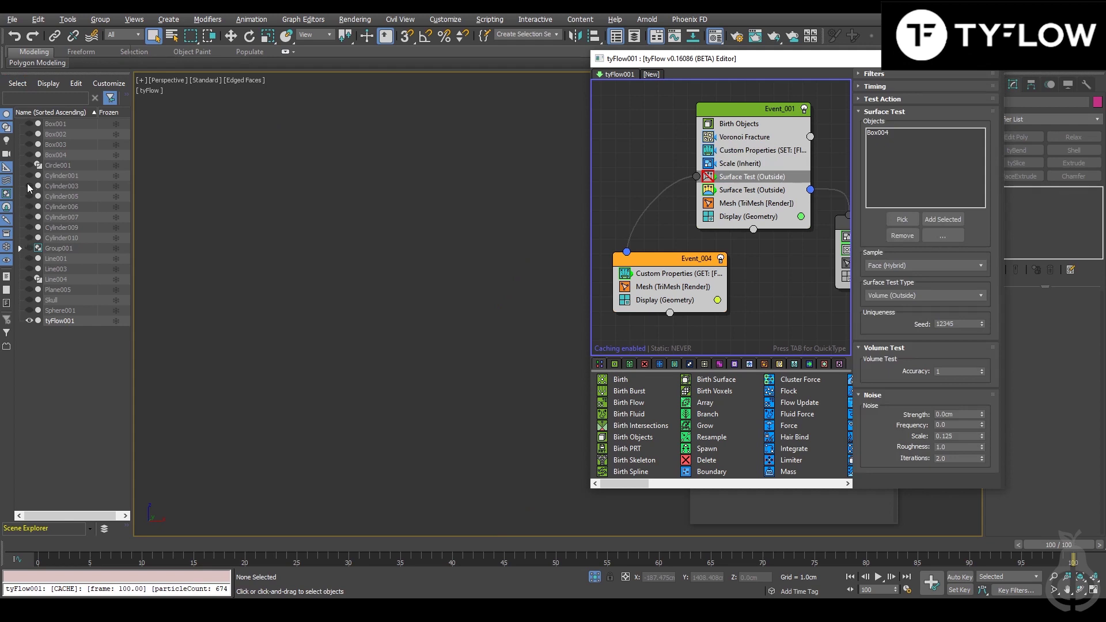
click(29, 155)
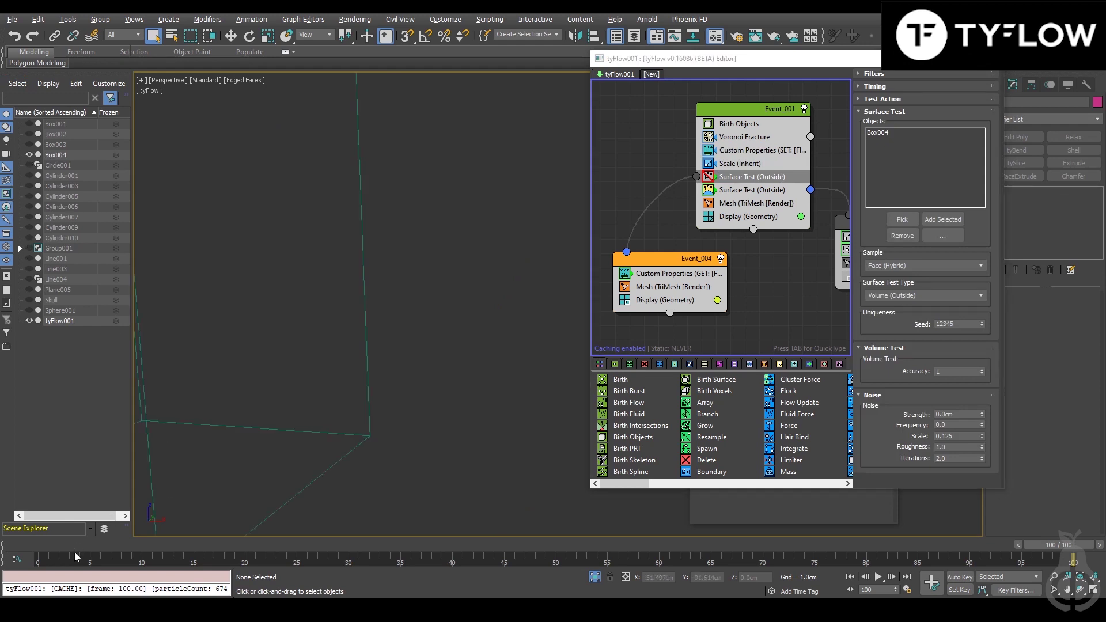
Step: Enable the first Surface Test in Event_001 and open the settings of the Custom Properties operator in Event_004
drag(43, 544, 1010, 562)
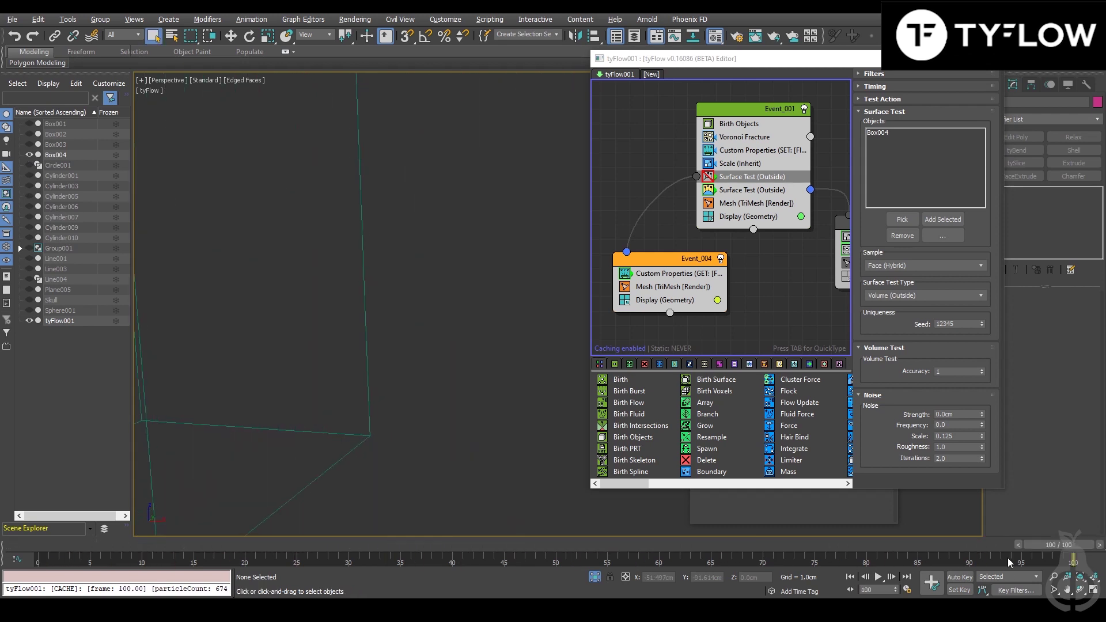
click(709, 177)
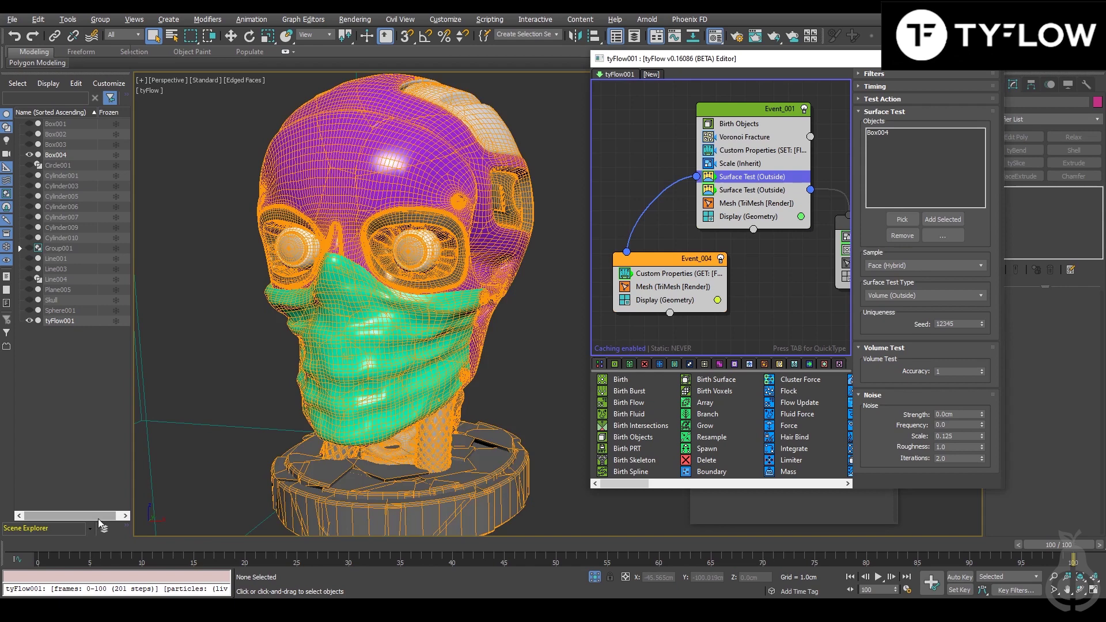
click(669, 276)
drag(661, 255, 667, 257)
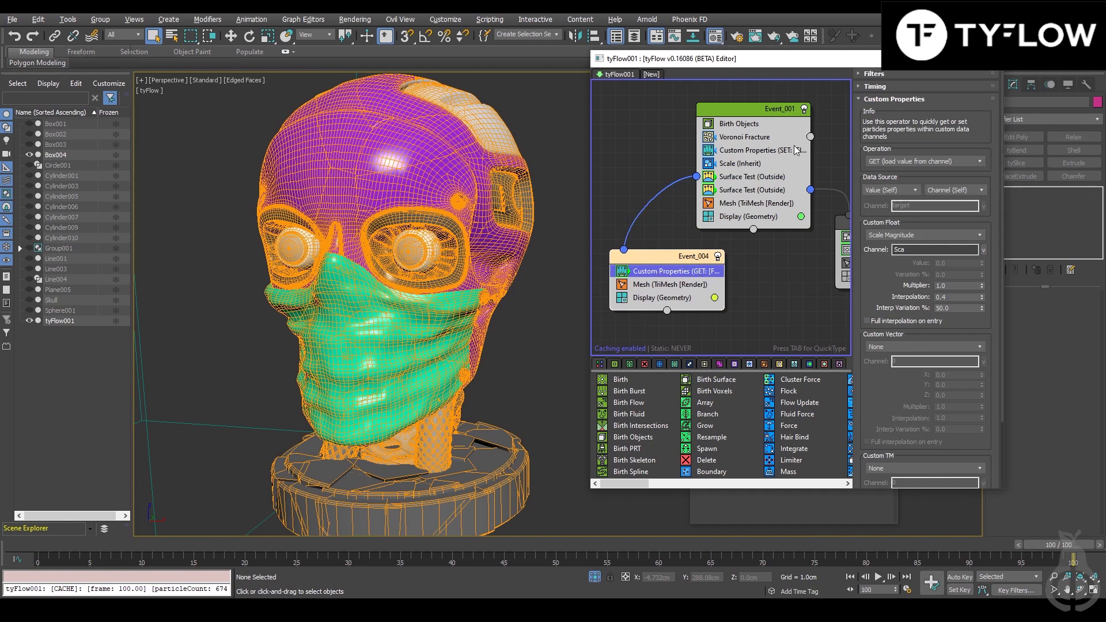
Step: Review the timing modes of Event_004's Custom Properties operator, keep Continuous, and examine its interpolation settings
click(897, 86)
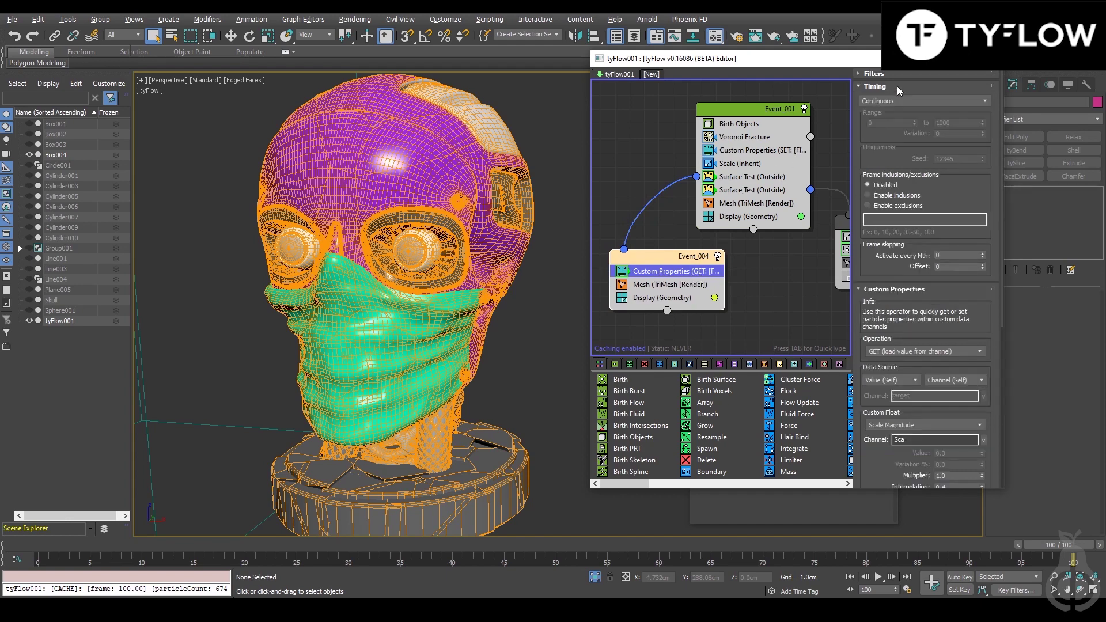
click(895, 100)
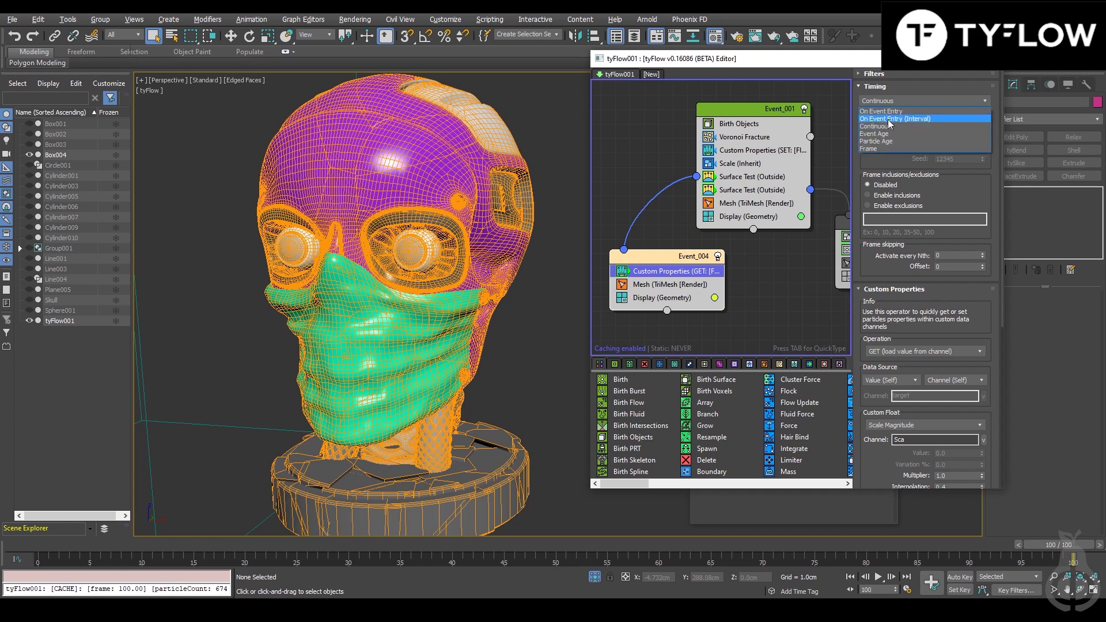
click(929, 126)
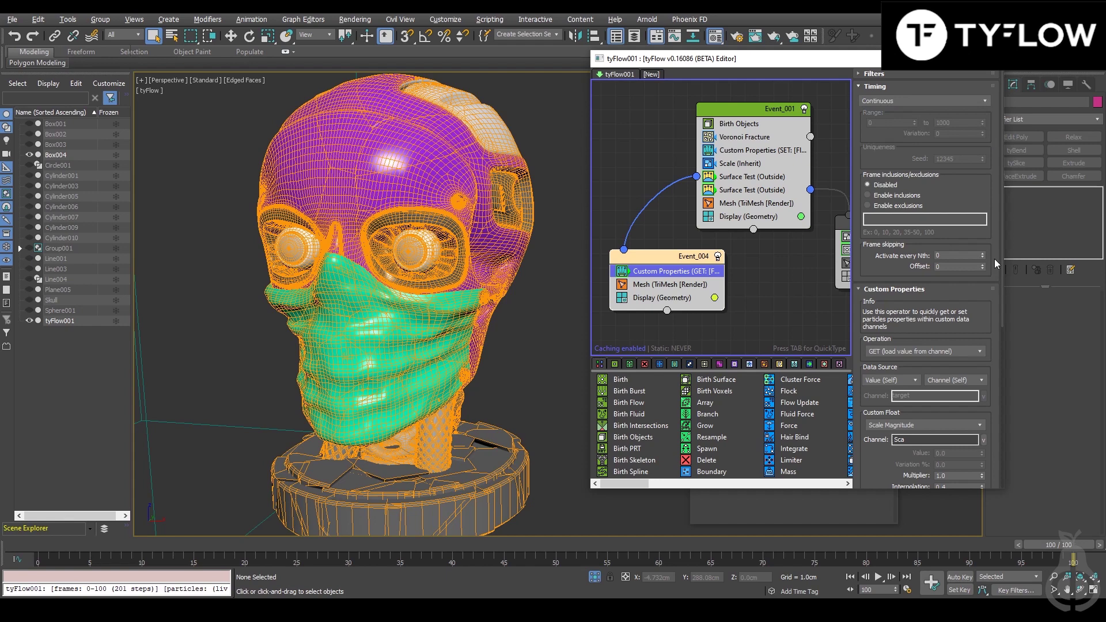
scroll(961, 329, down, 3)
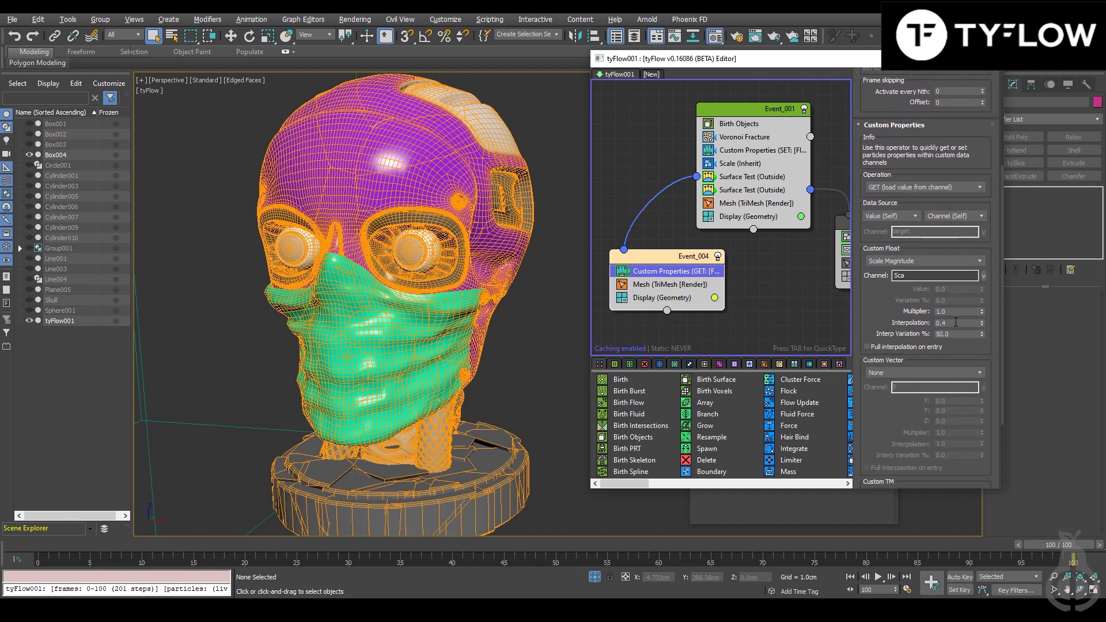
Step: Try an interpolation of 0.01 in Event_004's Custom Properties operator and scrub the animation to frame 99
double_click(936, 323)
drag(88, 539, 743, 539)
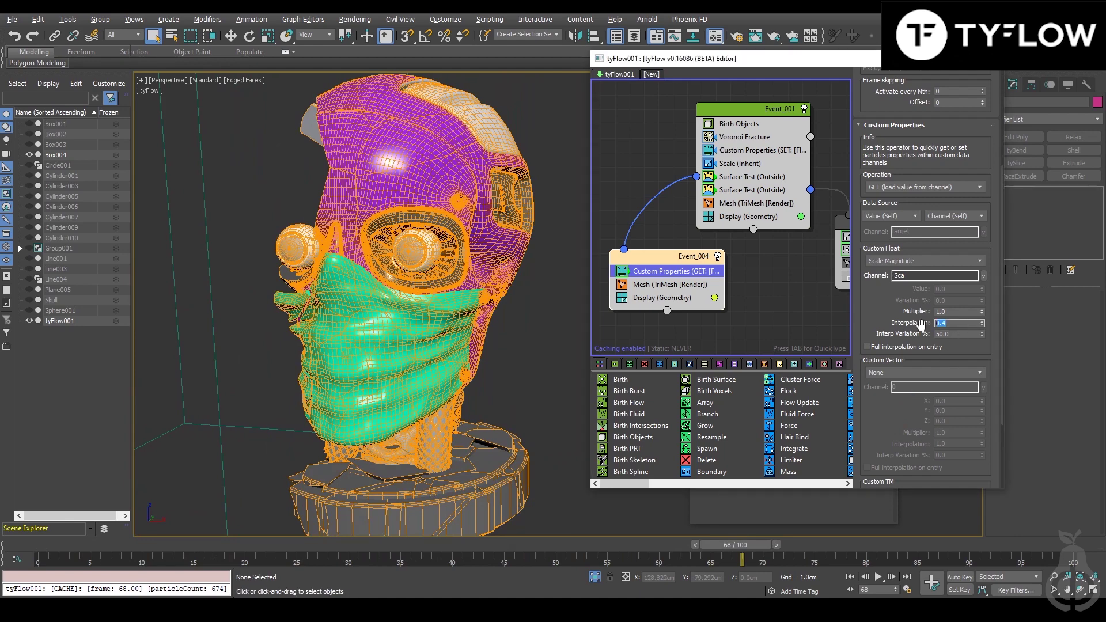
text(0.01)
key(Return)
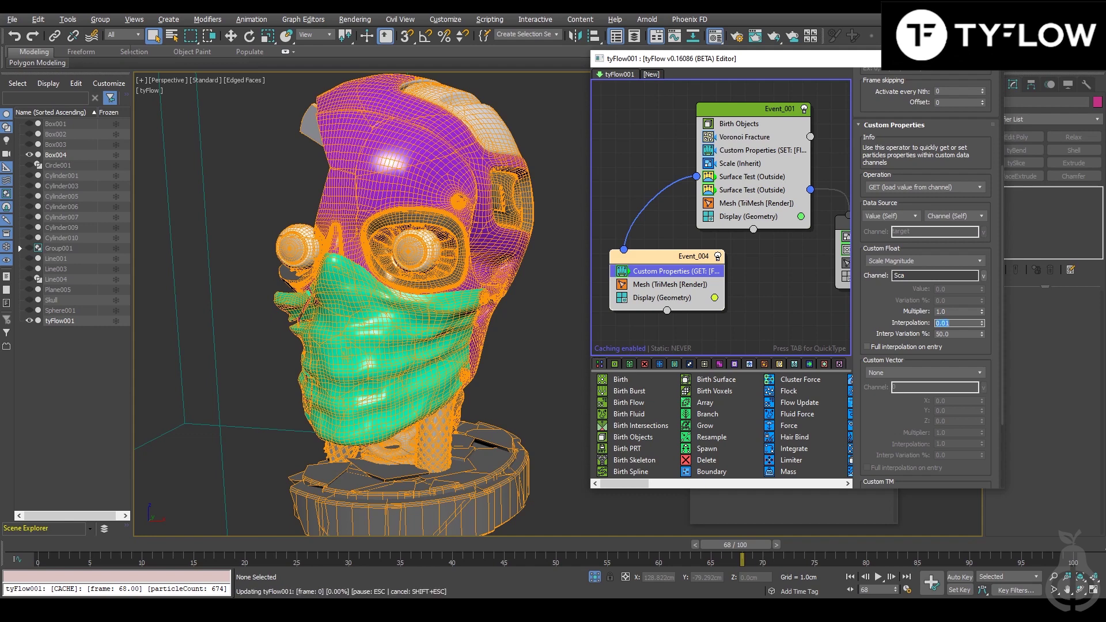
drag(118, 548, 1078, 546)
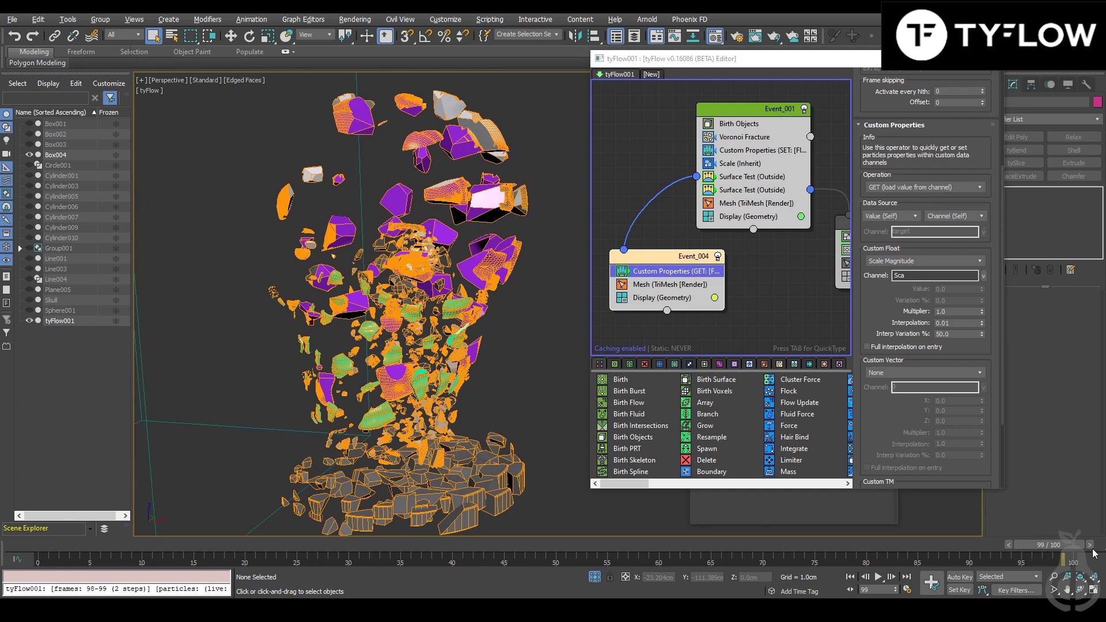
Step: Set the interpolation of Event_004's Custom Properties to 0.5 and scrub the animation to frame 97 to check the skull
click(957, 323)
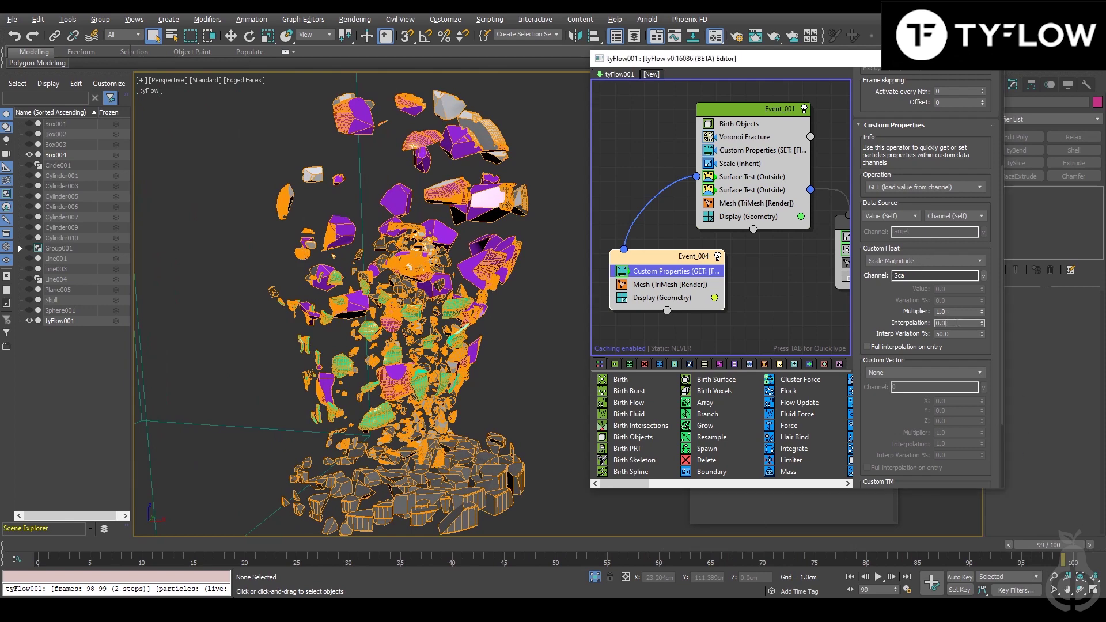
key(Return)
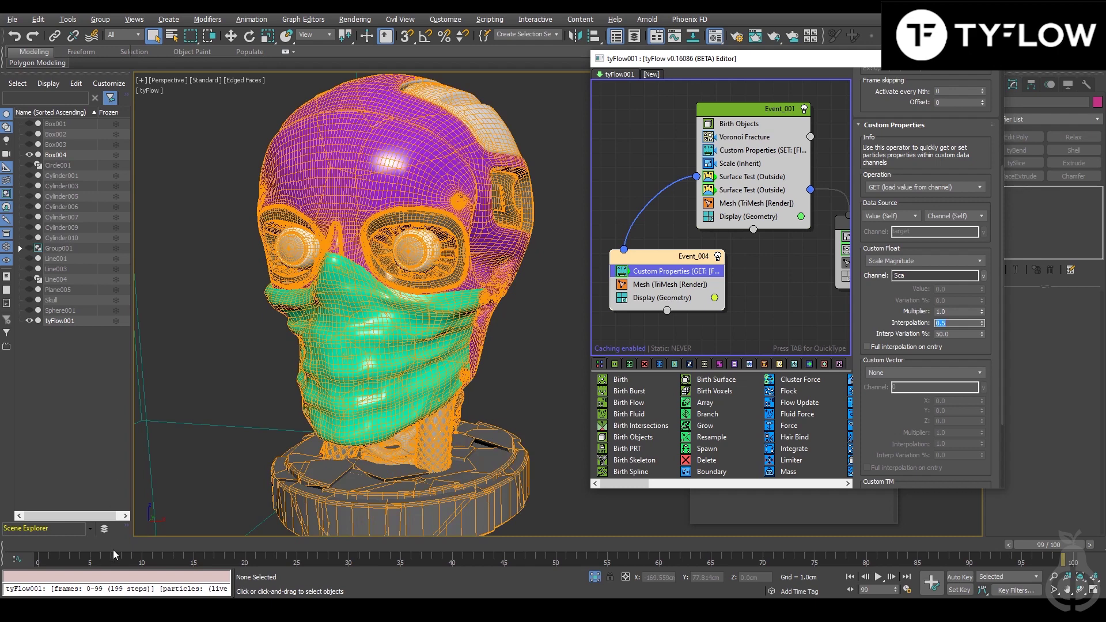
drag(114, 555, 1057, 539)
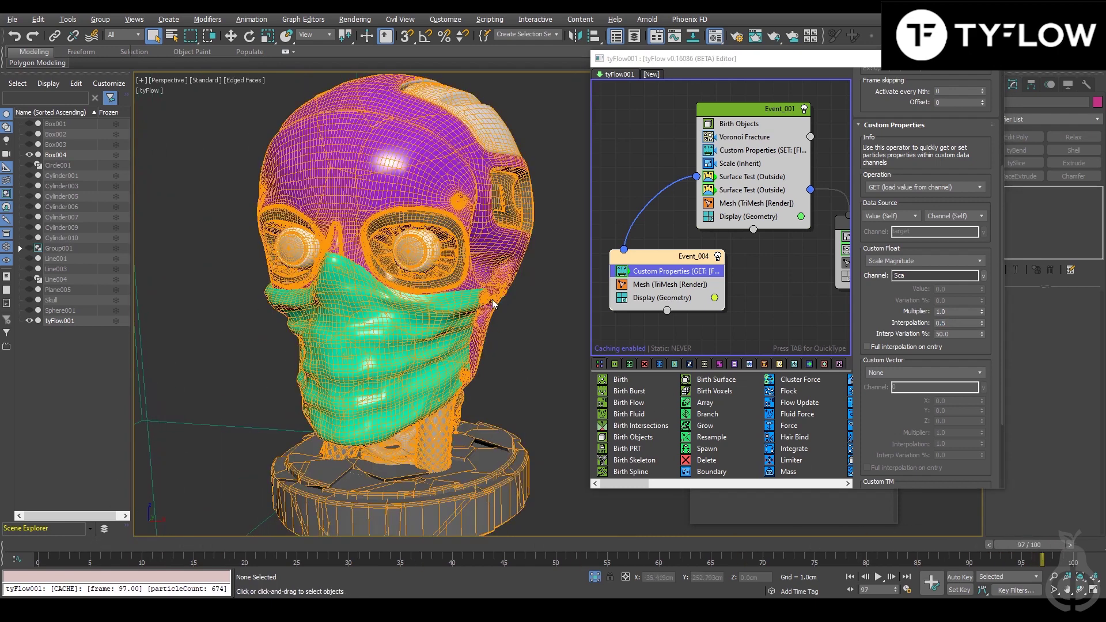
alt+middle_drag(446, 297, 428, 300)
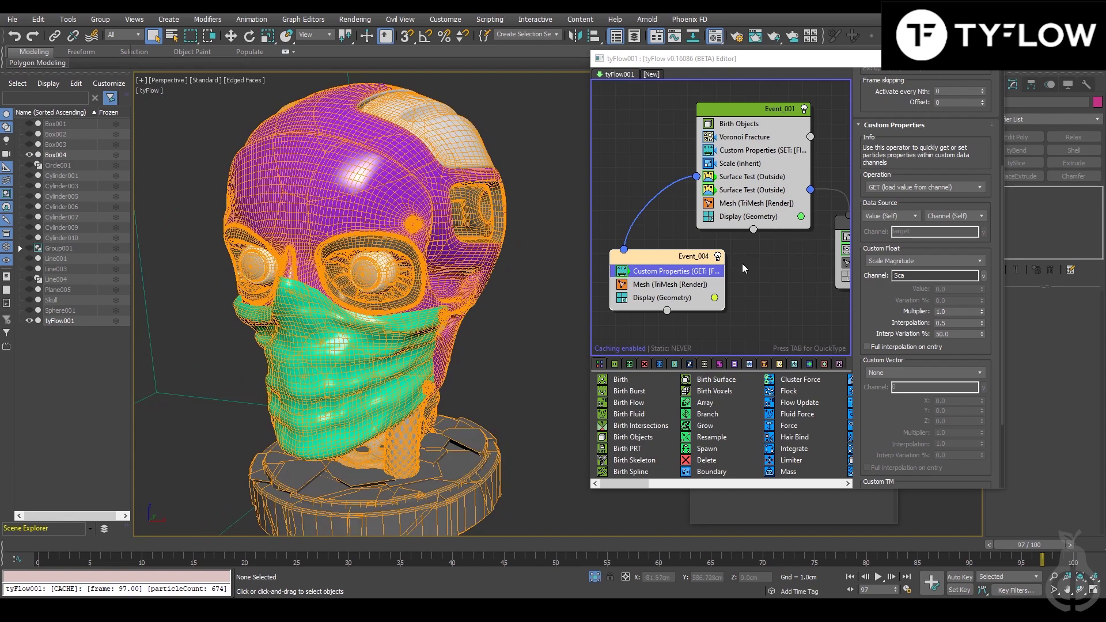
Step: Disable the first Surface Test in Event_001 and open the settings of the second one, which leads to Event_002
middle_drag(793, 276, 751, 240)
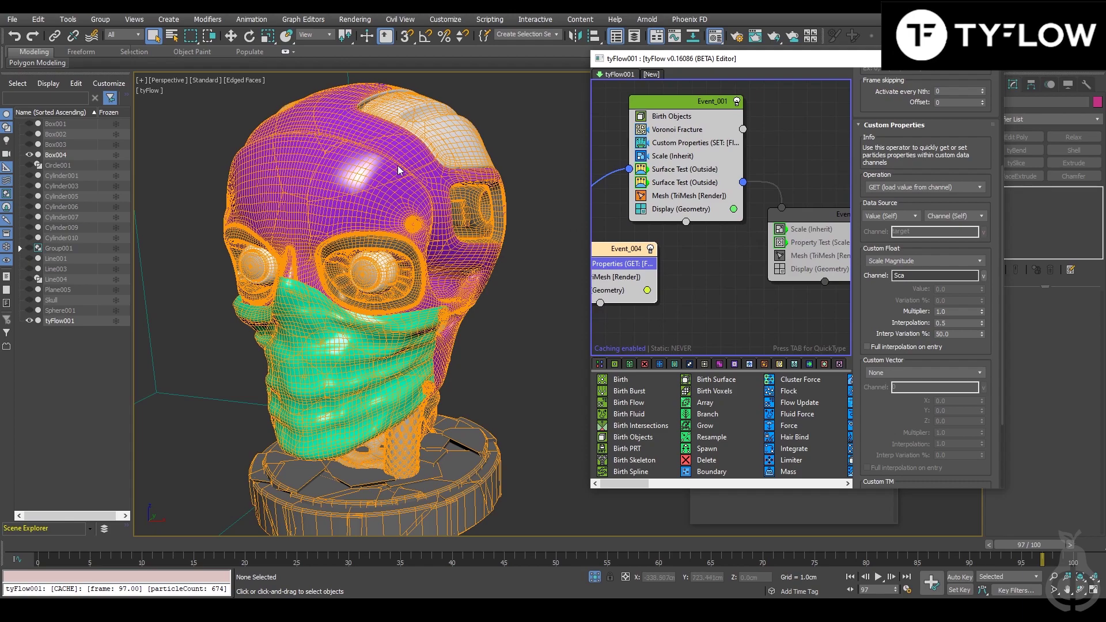
scroll(423, 172, up, 5)
middle_drag(412, 162, 419, 173)
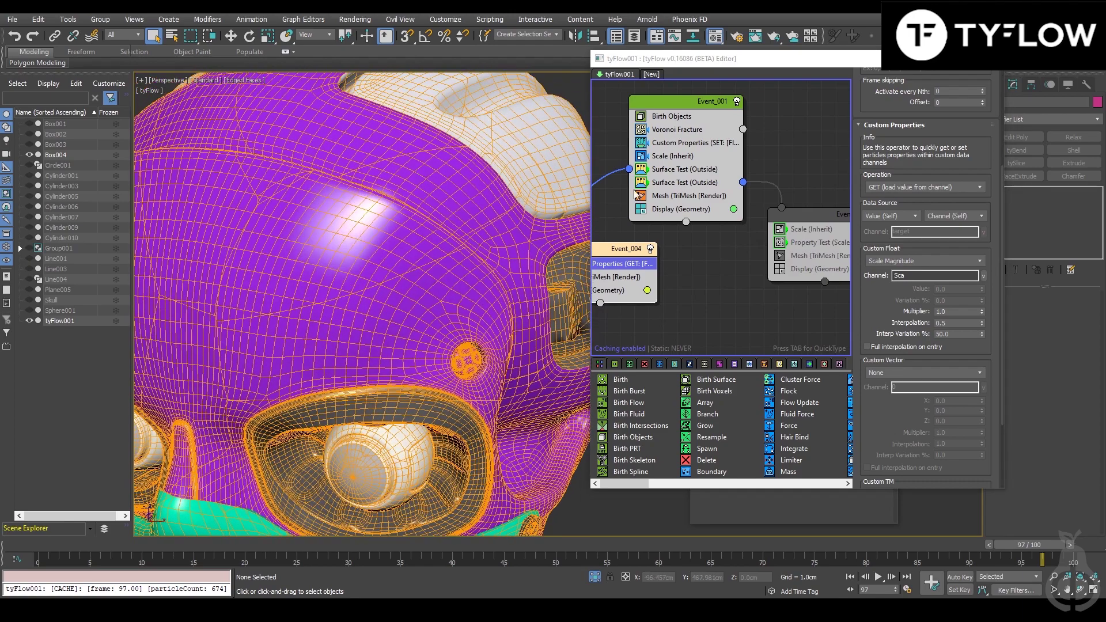
click(642, 170)
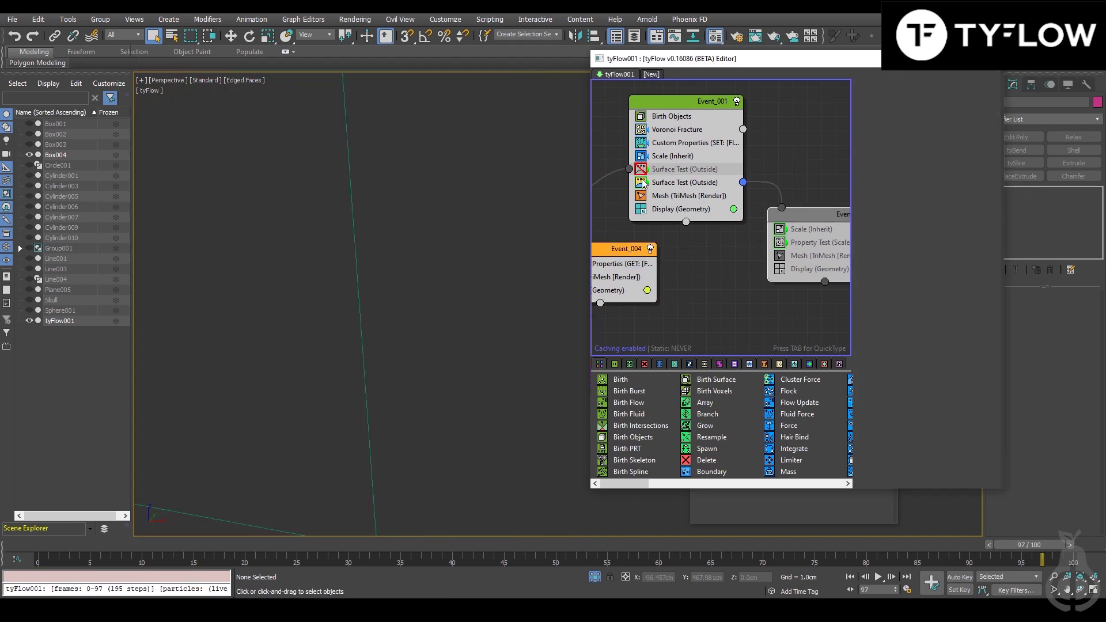
click(682, 183)
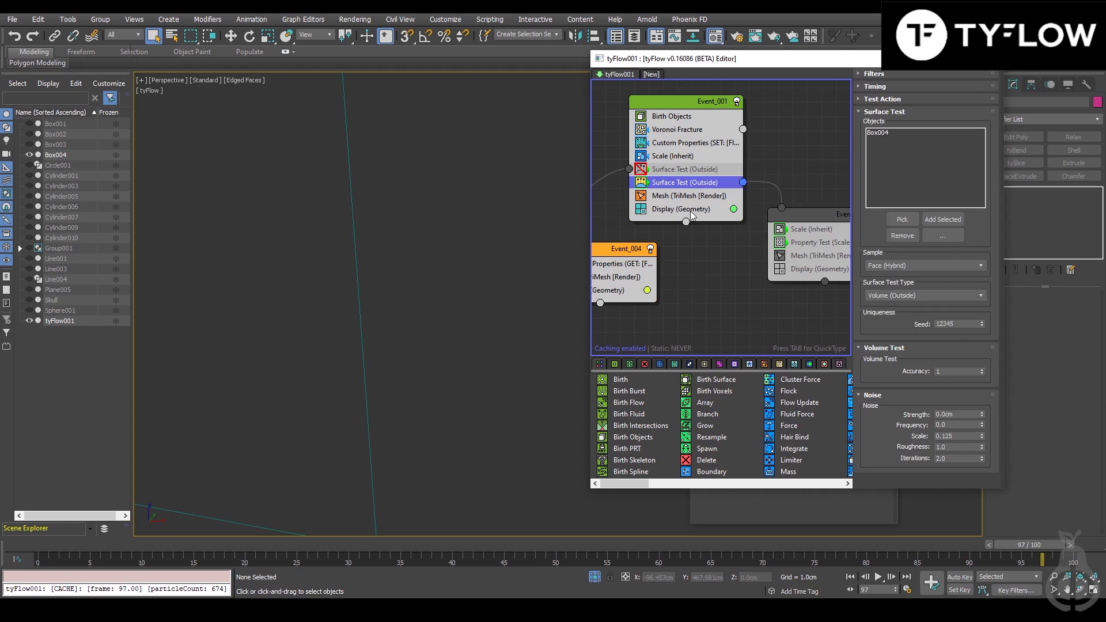
Step: Turn off the Scale and Property Test operators in Event_002, and enable Event_002 and Event_003
click(803, 232)
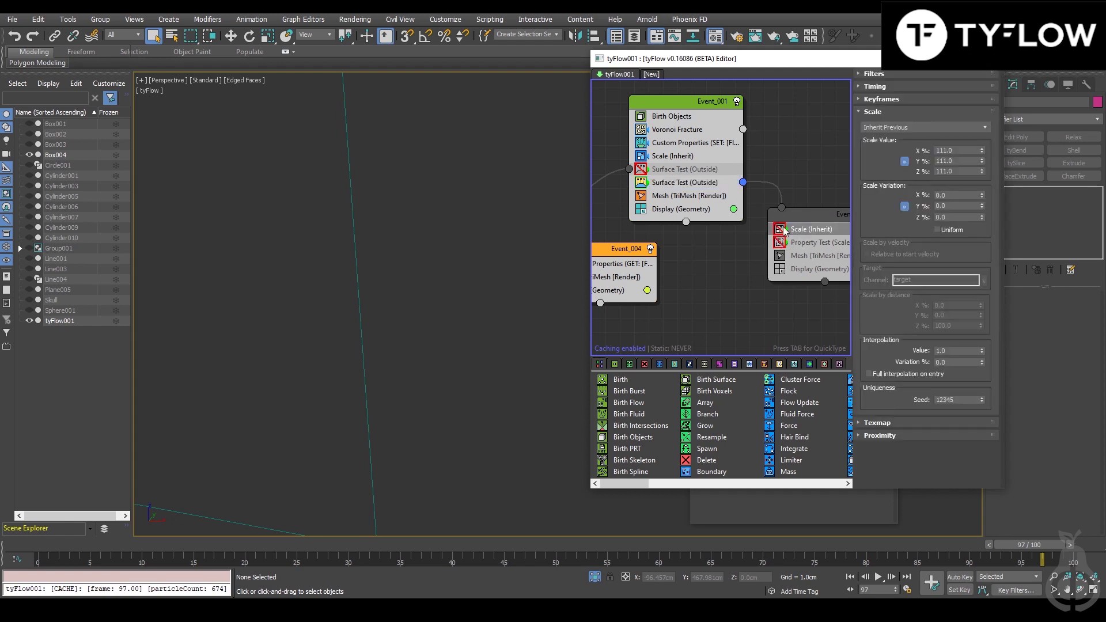
middle_drag(784, 231, 692, 218)
click(783, 202)
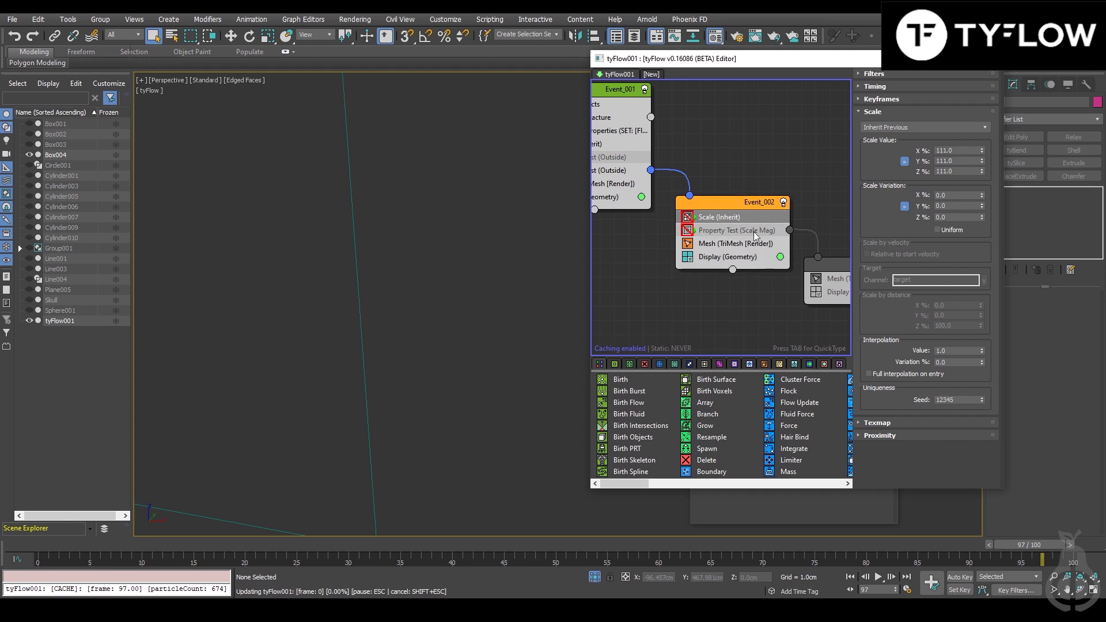
middle_drag(845, 275, 760, 262)
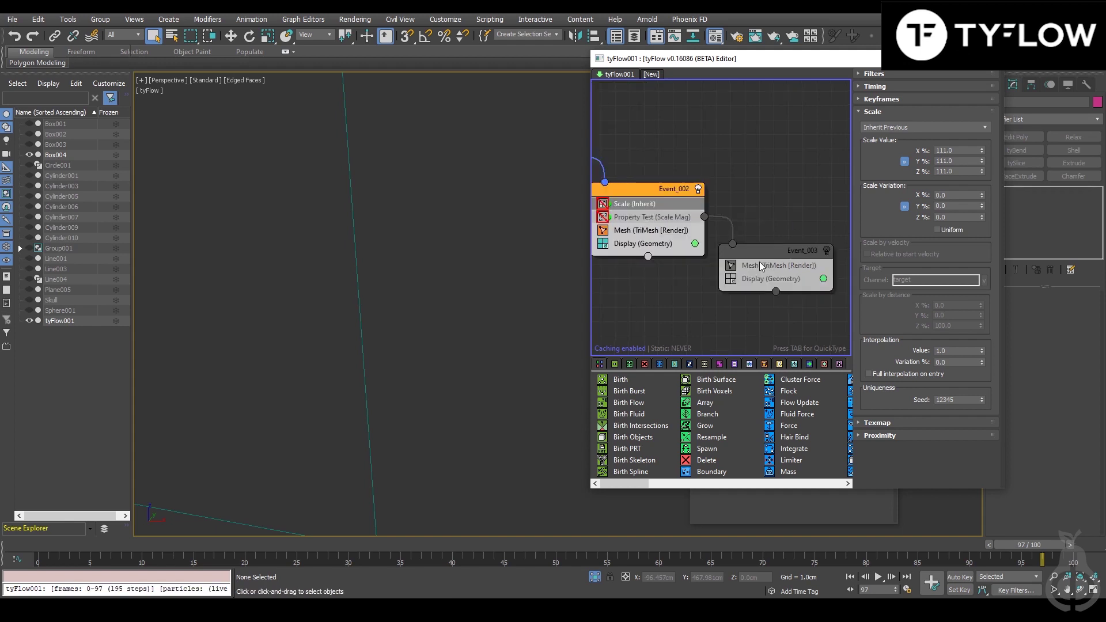
click(827, 251)
Step: Examine the connection from Event_001 to Event_002 and the settings of the first Surface Test in Event_001
middle_drag(637, 284, 806, 337)
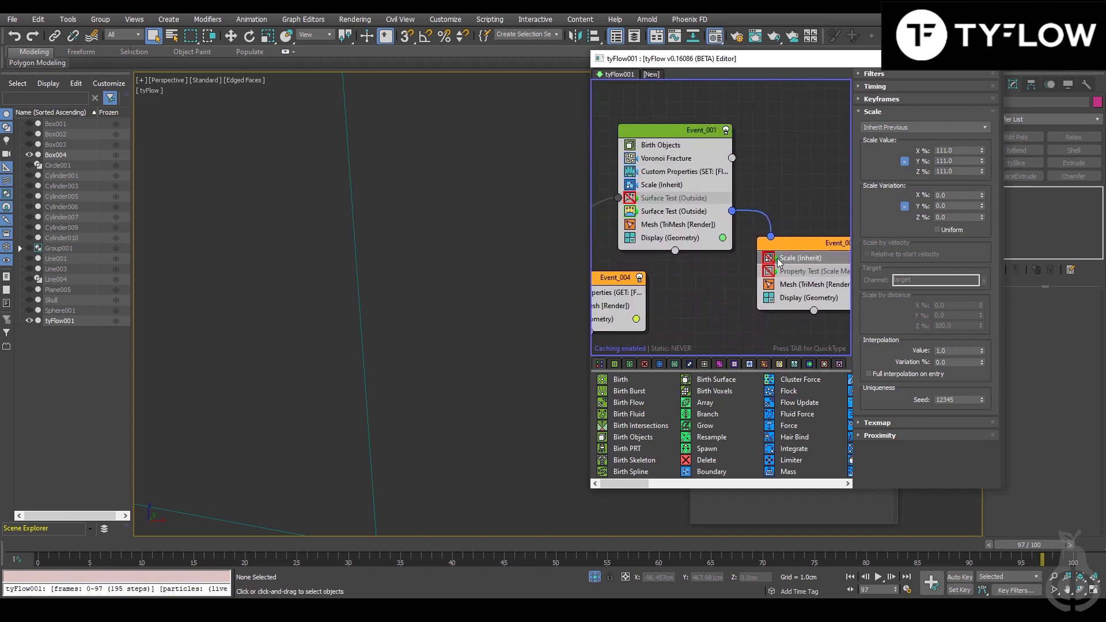
middle_drag(780, 262, 708, 228)
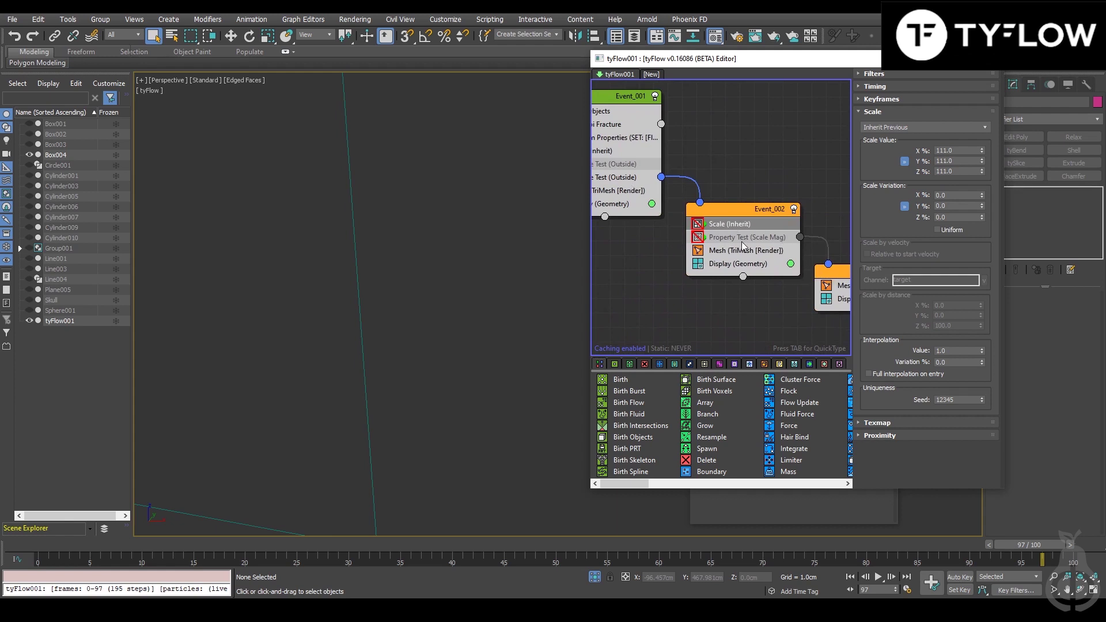
middle_drag(669, 151, 647, 131)
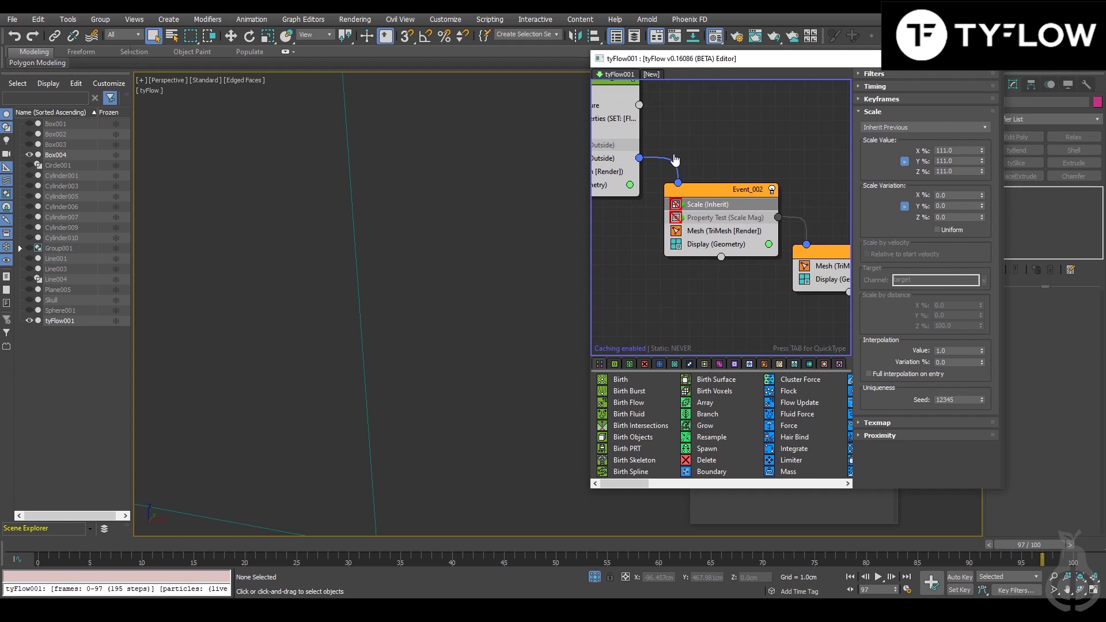
middle_drag(710, 210, 778, 242)
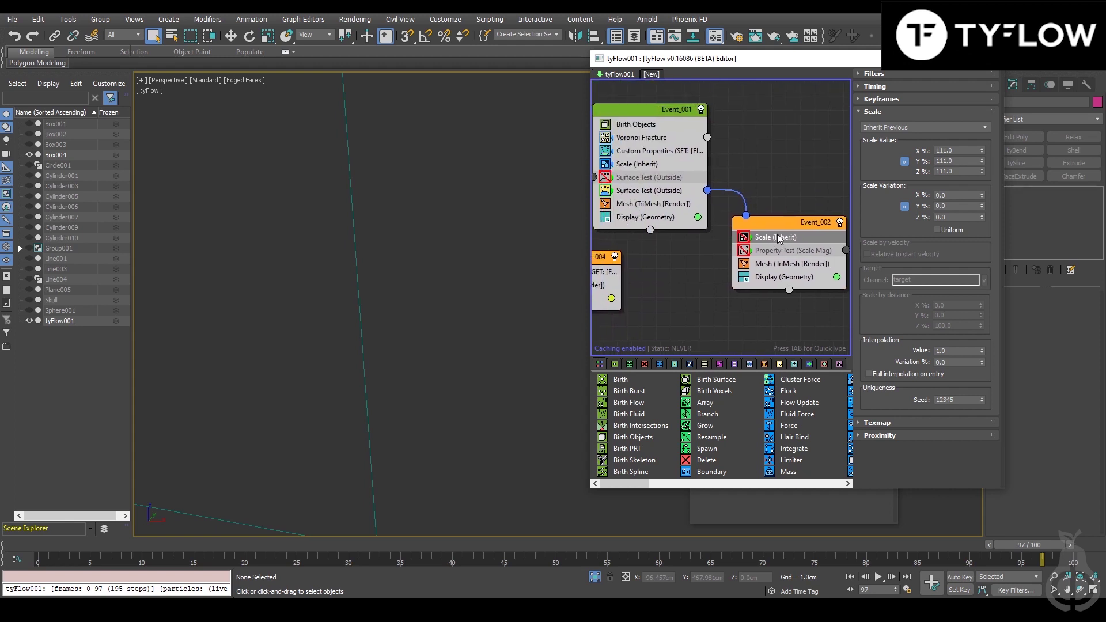
click(656, 177)
click(606, 177)
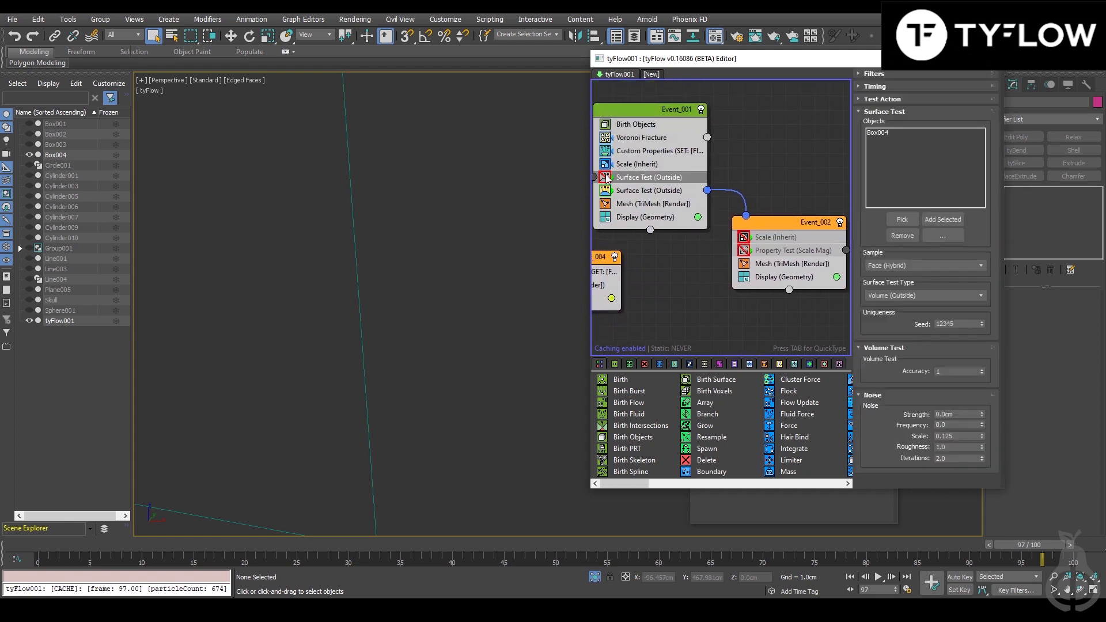
Step: Set Event_001's Scale operator to 1% on all axes, enable Scale and Property Test in Event_002, and scrub to frame 0
click(643, 164)
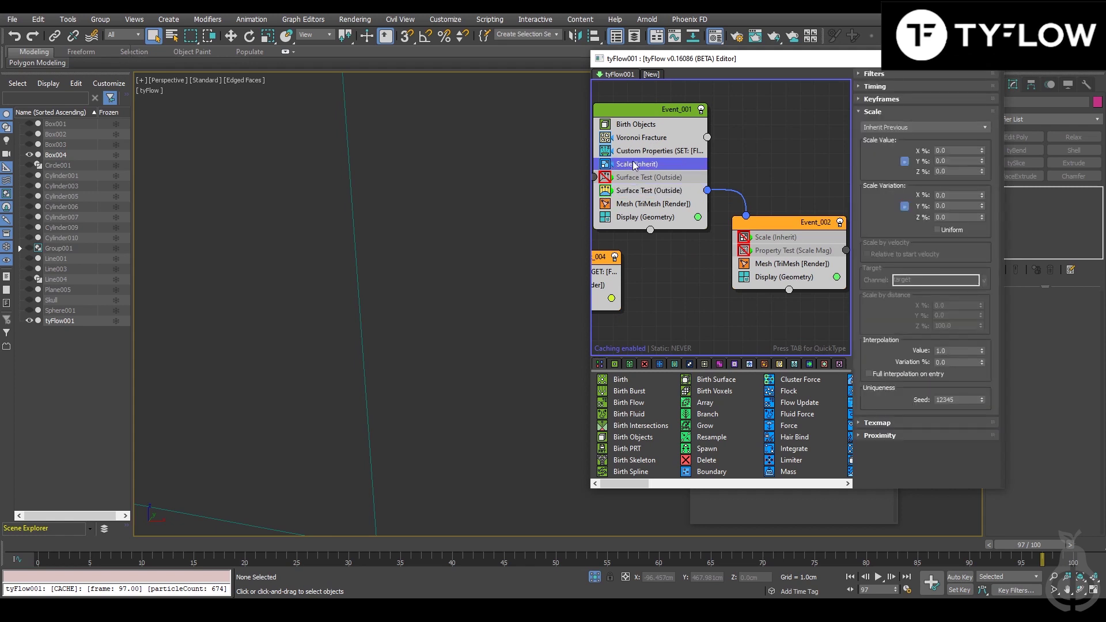
click(958, 151)
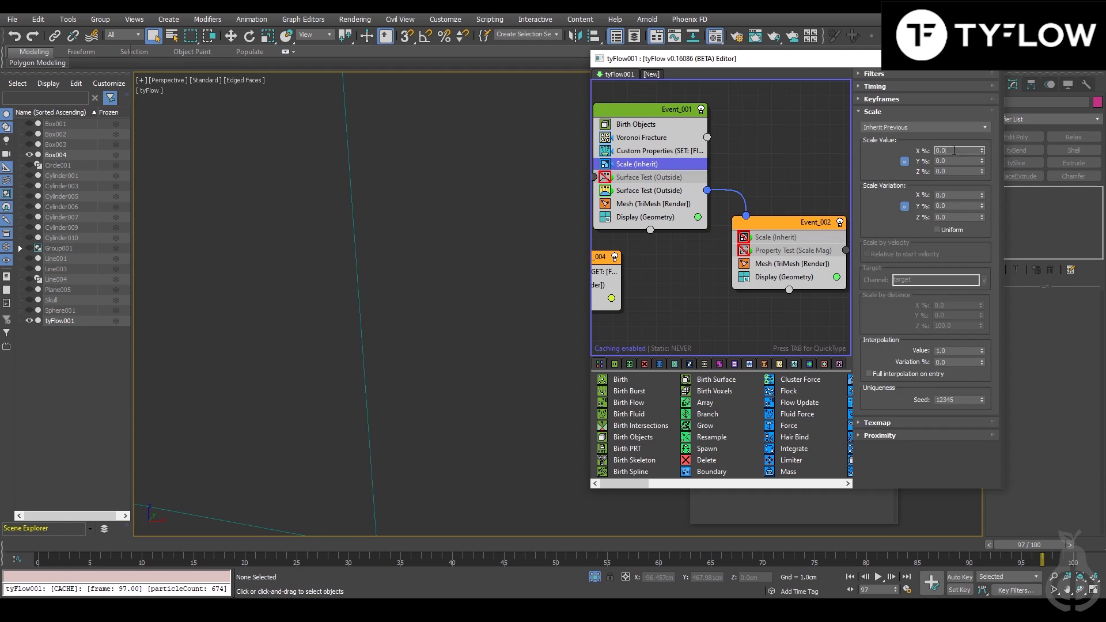
click(741, 236)
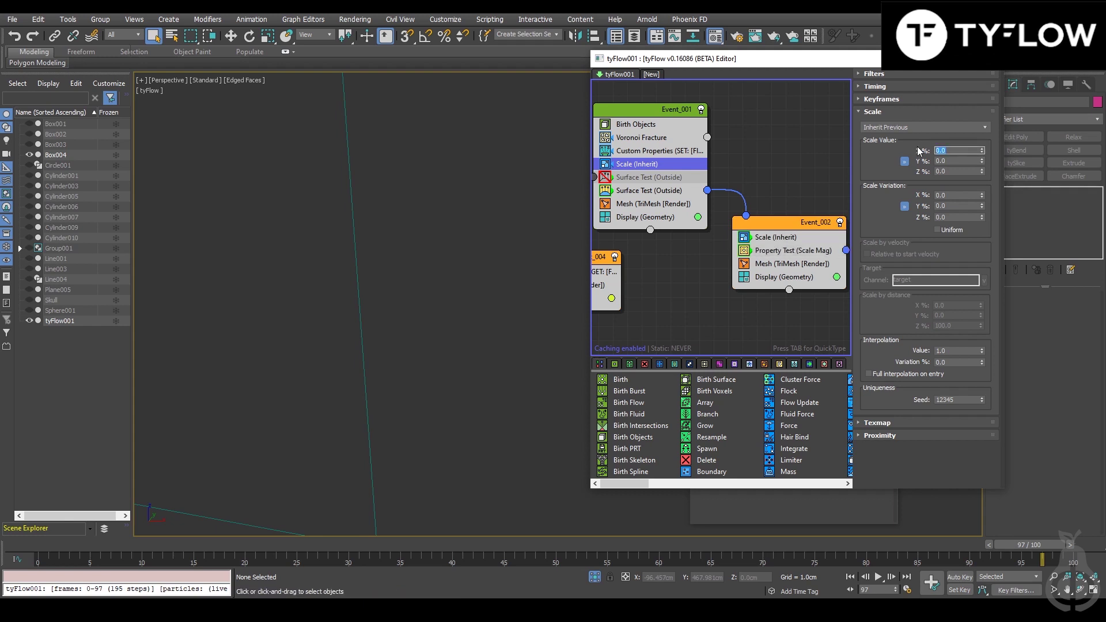
text(0)
text(1)
key(Return)
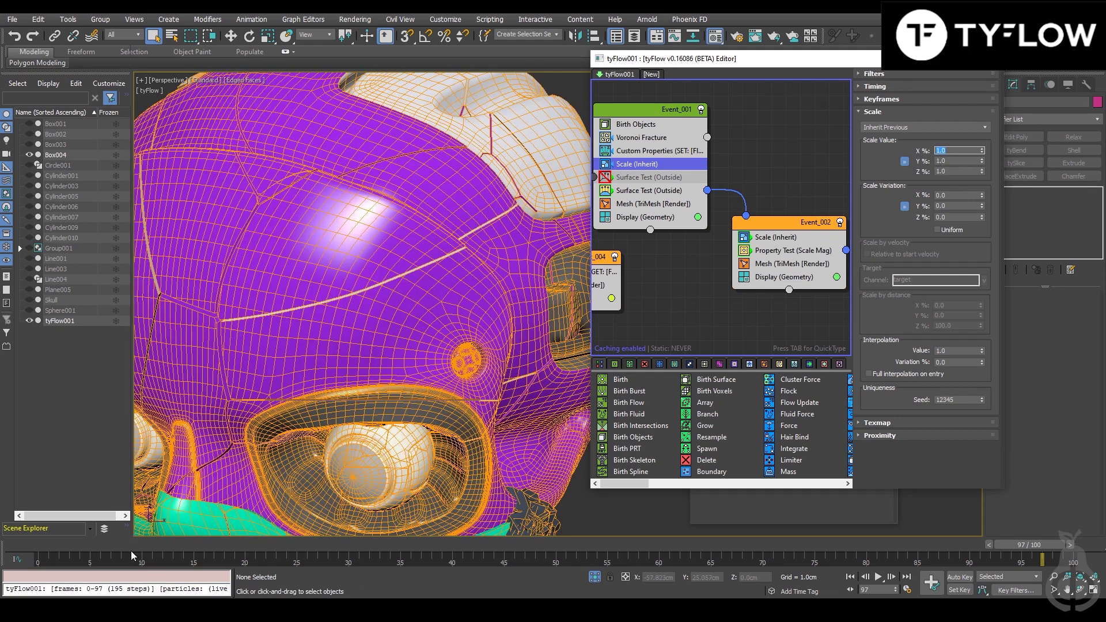
drag(93, 546, 50, 545)
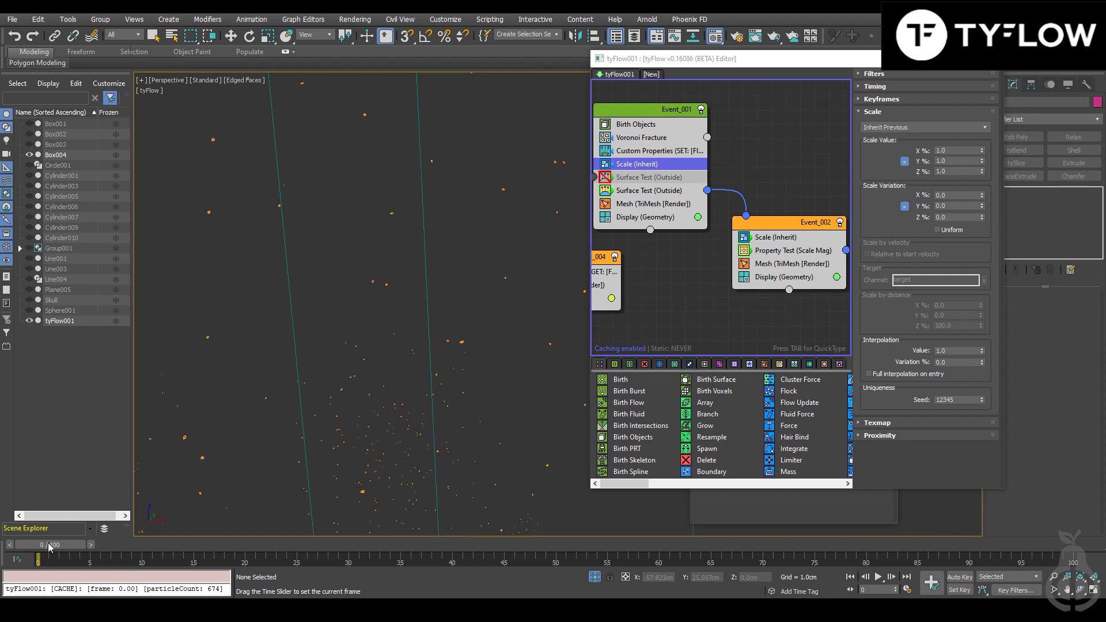
Step: Try a scale value of 0.1% in Event_001's Scale operator, inspect the particles, and undo the change
click(961, 150)
middle_drag(507, 277, 493, 195)
double_click(944, 149)
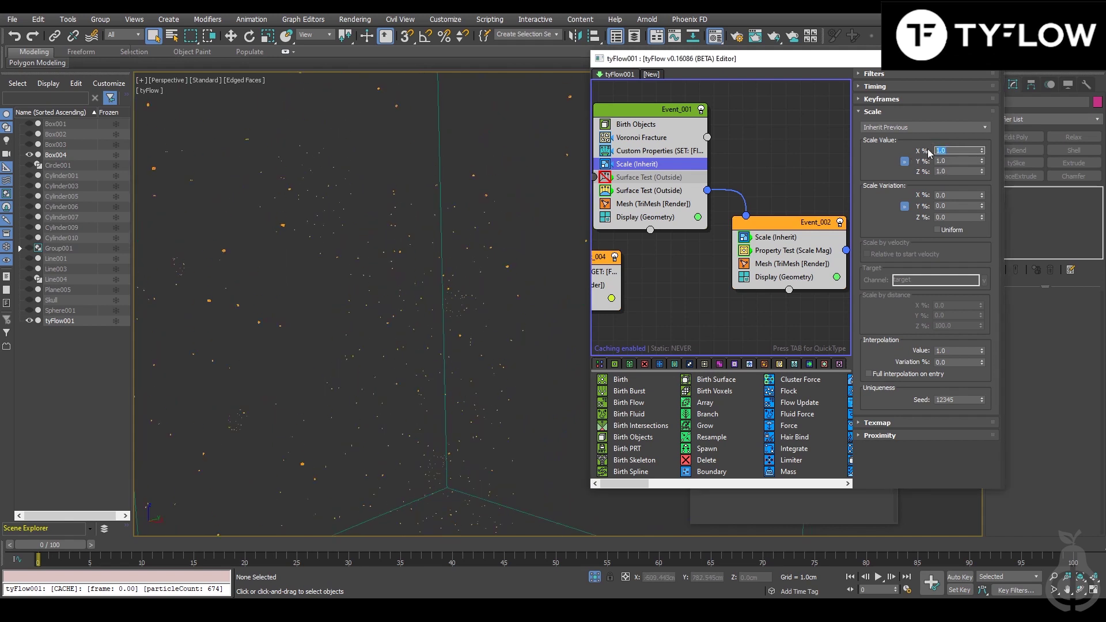
text(0.1)
key(Return)
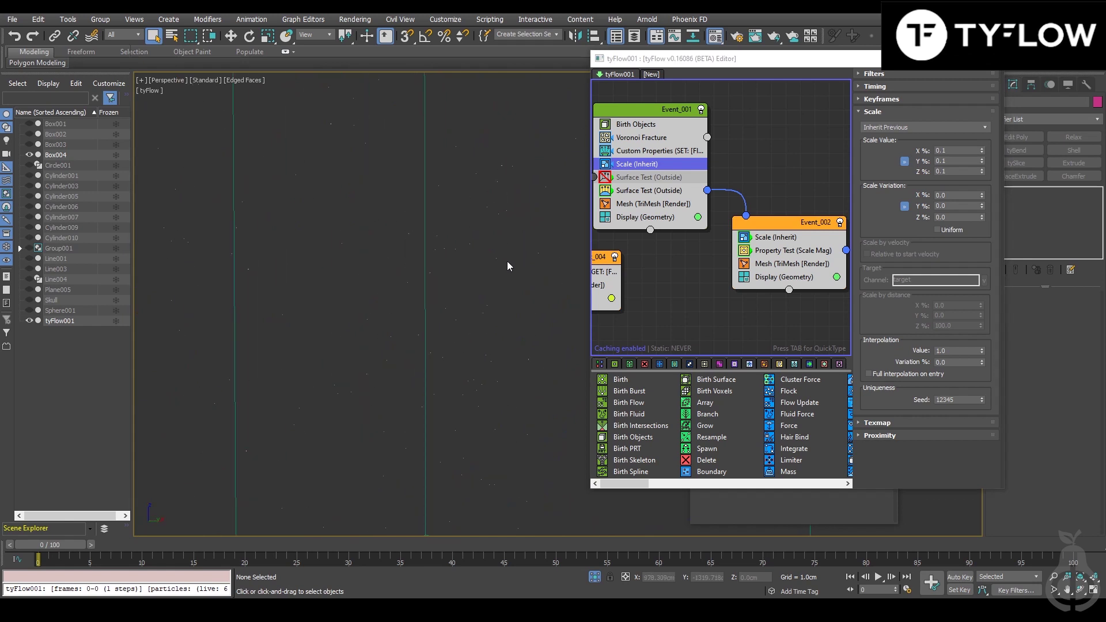
key(ctrl+z)
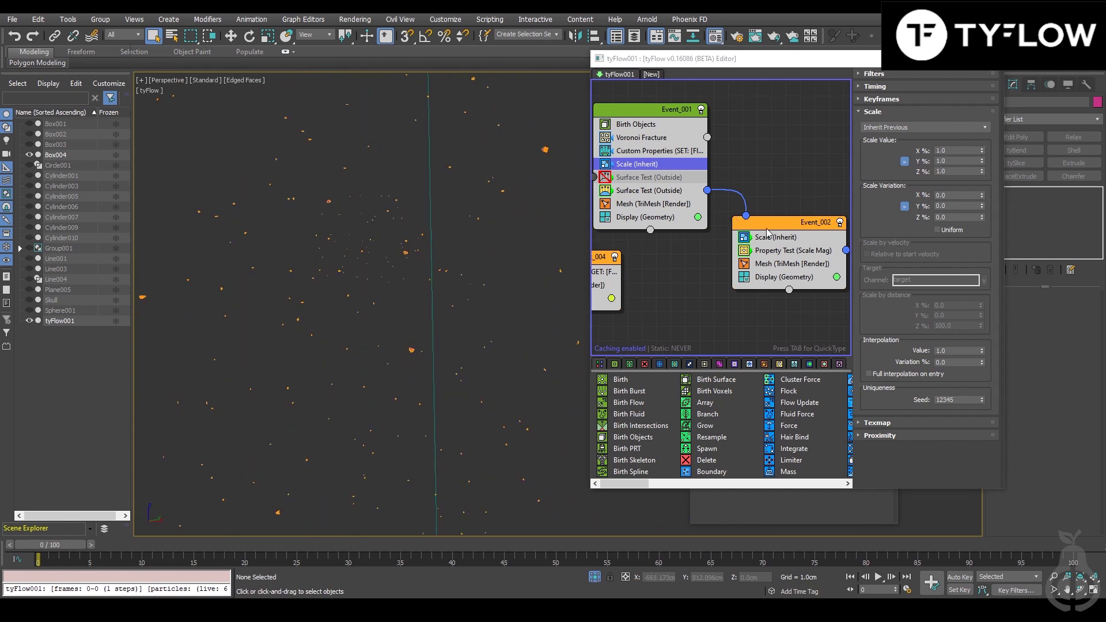
Step: Inspect Event_002's Scale operator, scrub the animation to frame 73 to check the growing fragments, and select the Property Test
click(775, 238)
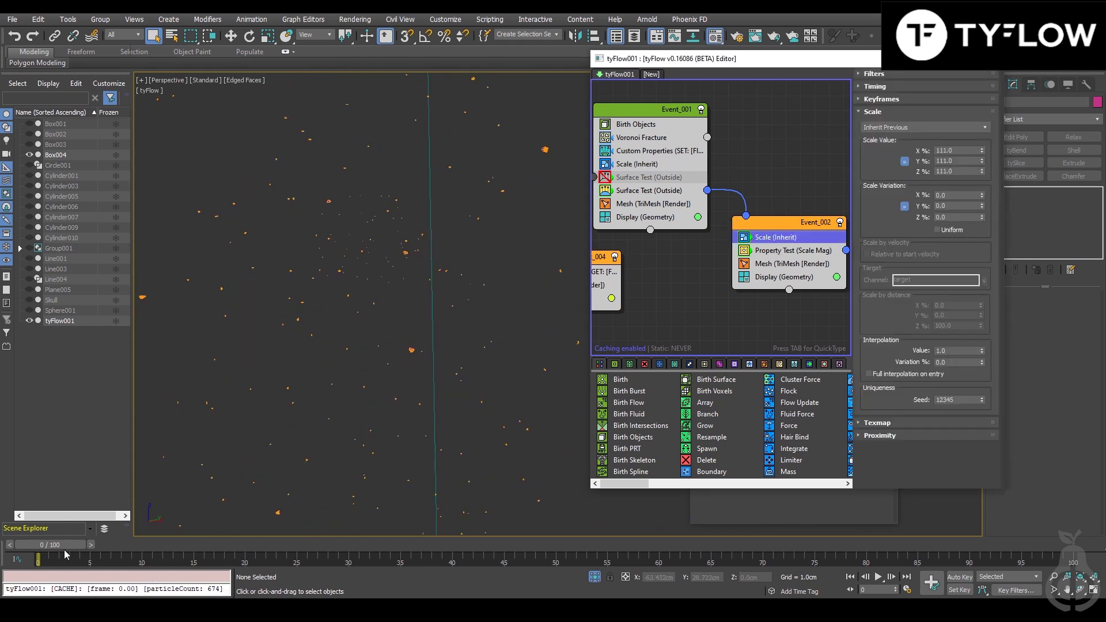
drag(65, 547, 619, 545)
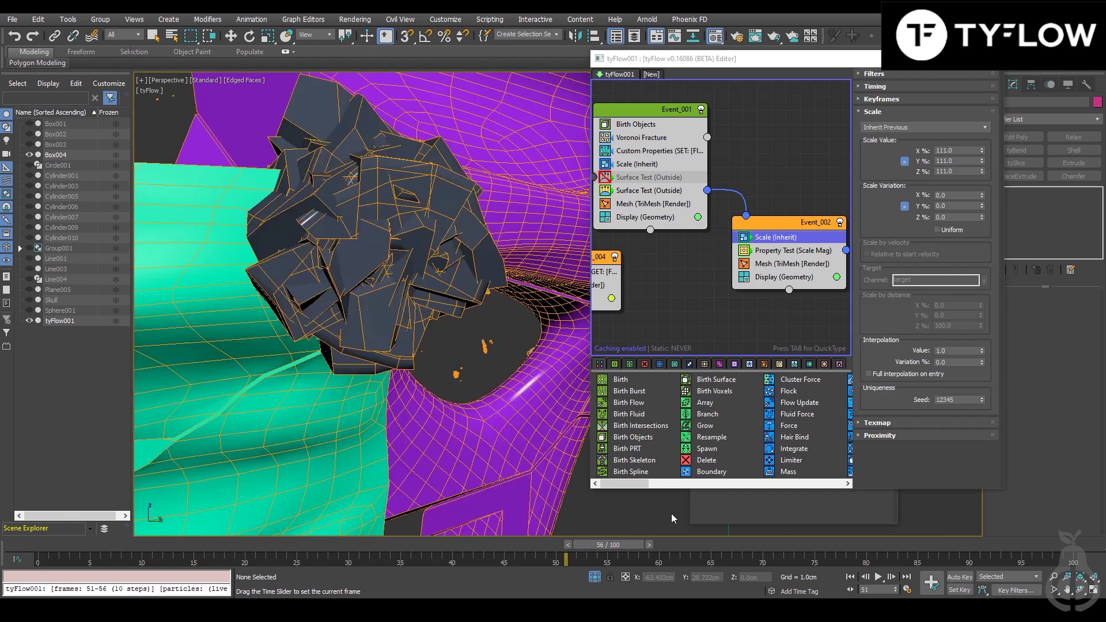
drag(672, 514, 746, 517)
click(784, 250)
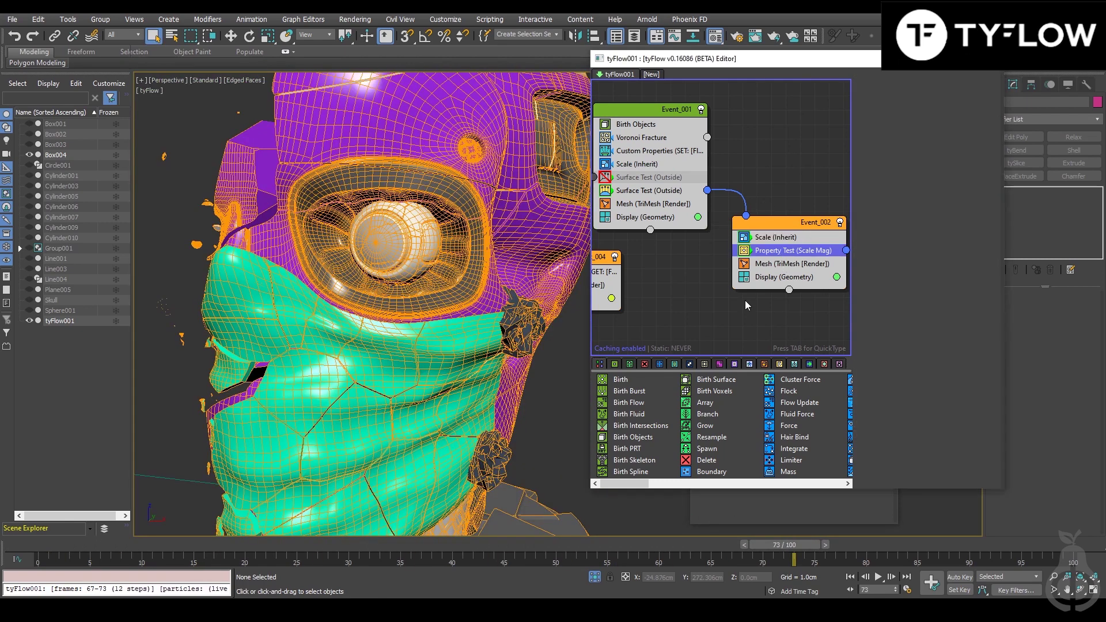
Step: Disable Event_002's Property Test, scrub the animation to frame 47 to check the fragments, and enable the test again
middle_drag(745, 301, 658, 280)
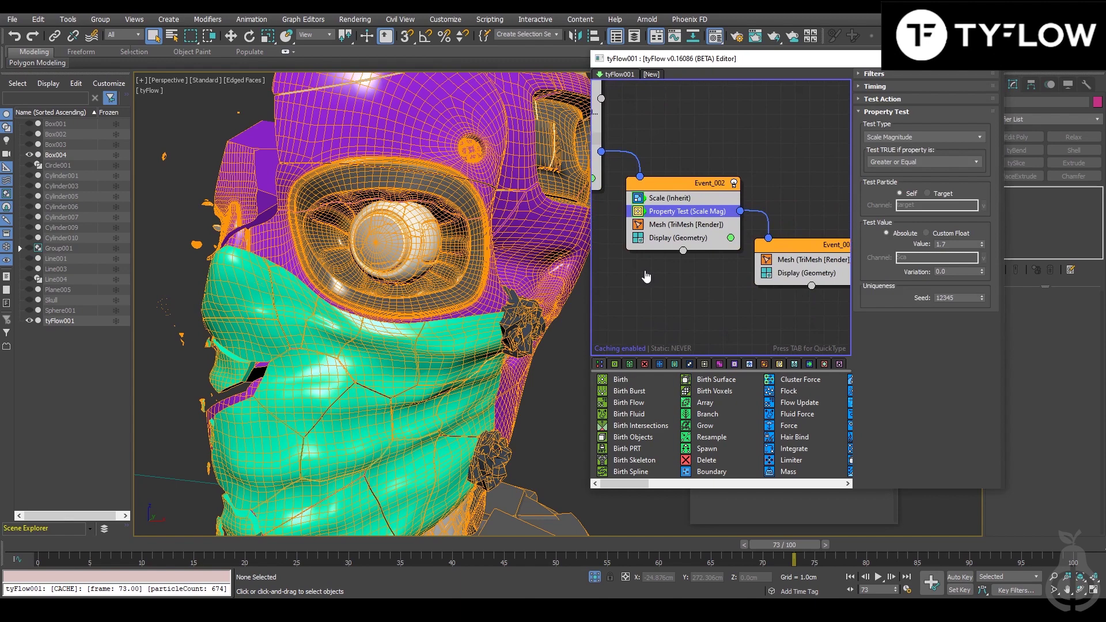
middle_drag(647, 278, 656, 296)
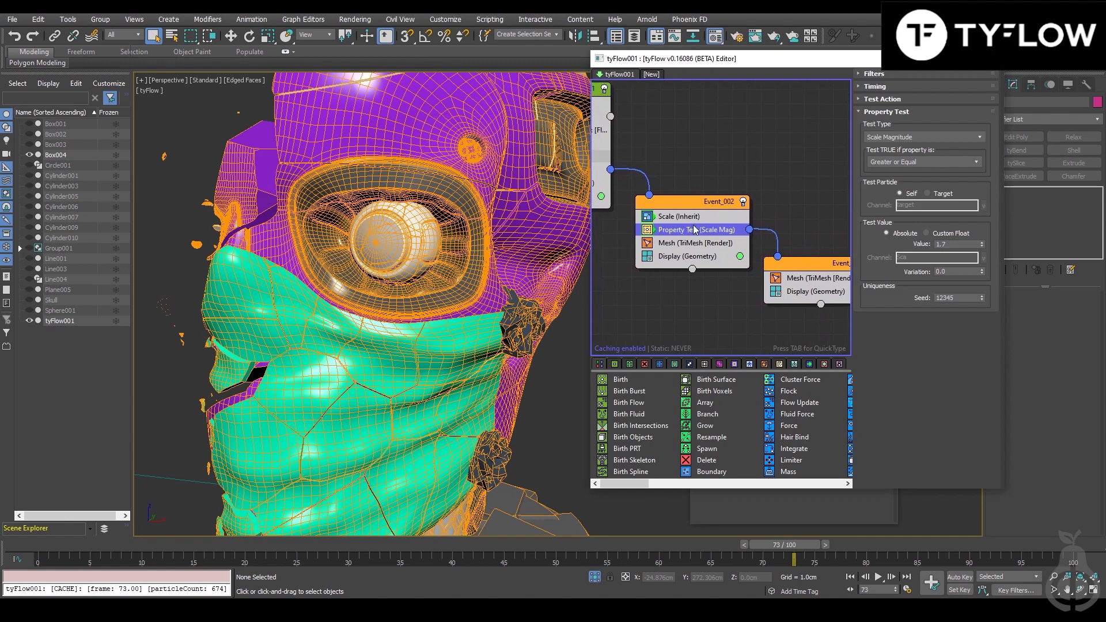
click(649, 229)
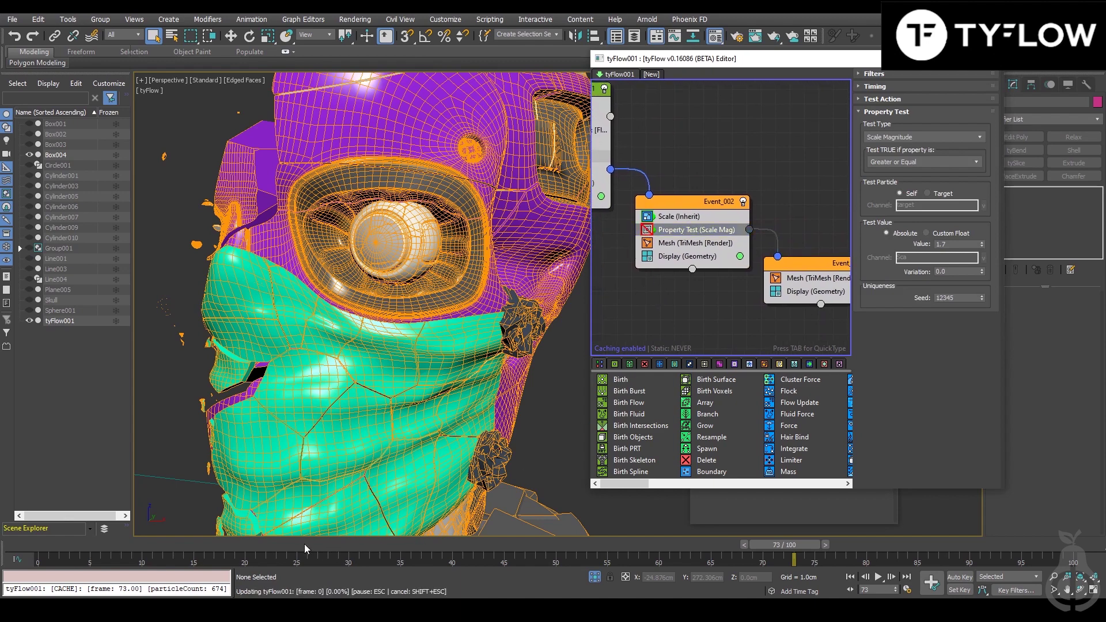
drag(303, 544, 555, 578)
click(669, 230)
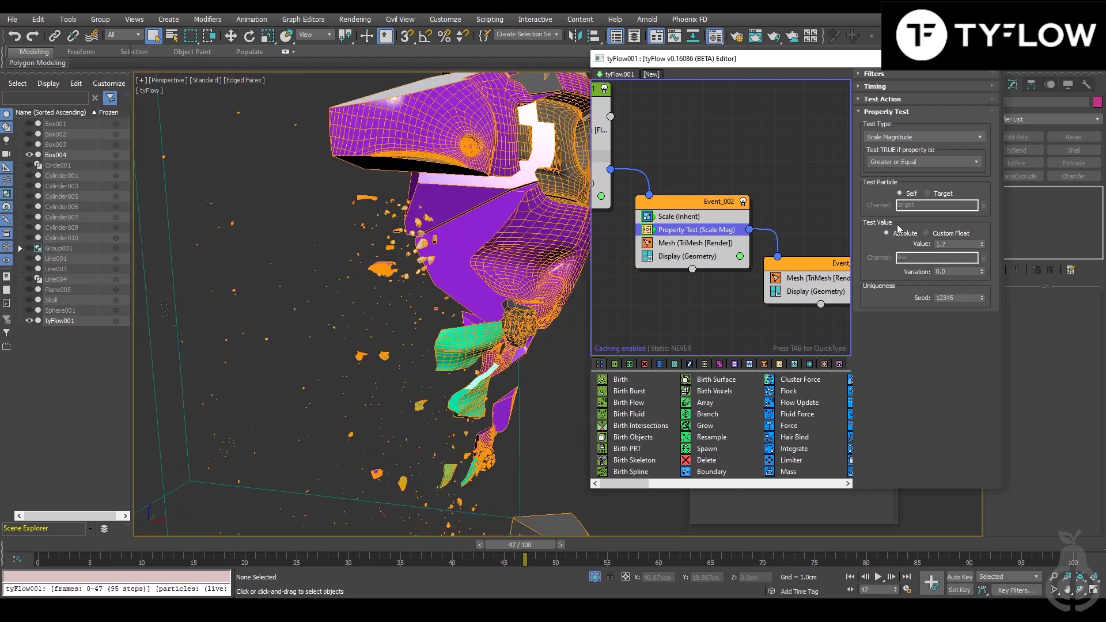
Step: Check the Property Test's scale magnitude value, scrub to frame 99, and inspect the reassembled skull up close and from a distance
click(952, 246)
drag(528, 549, 1066, 508)
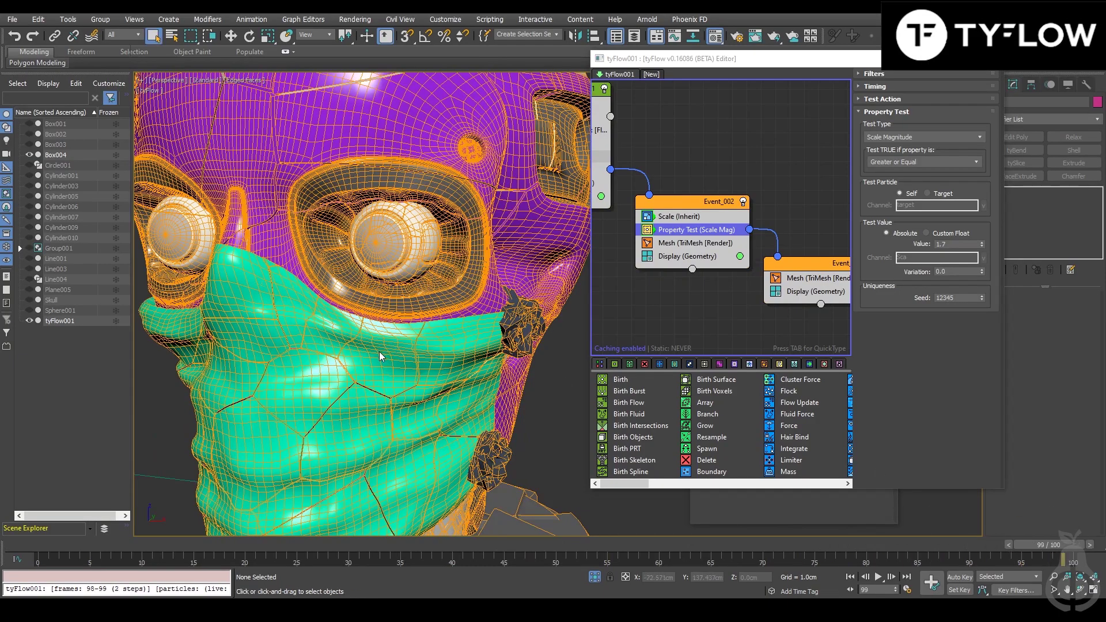
mouse_move(449, 299)
middle_down()
mouse_move(447, 360)
mouse_move(434, 279)
mouse_move(453, 301)
middle_up()
scroll(435, 280, up, 3)
scroll(452, 302, down, 6)
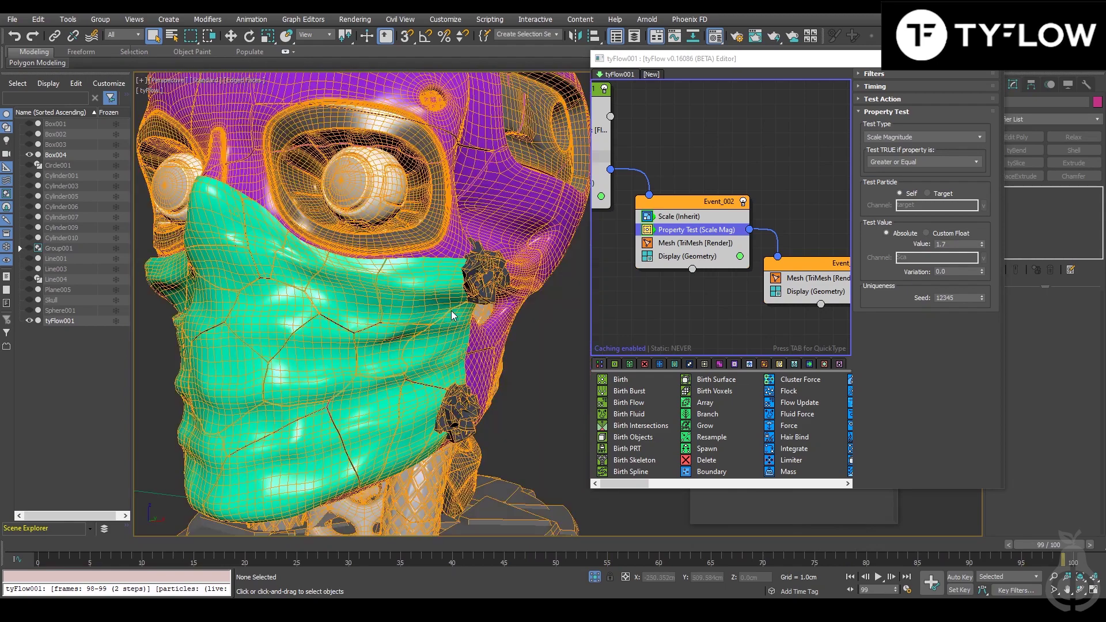
scroll(341, 289, down, 5)
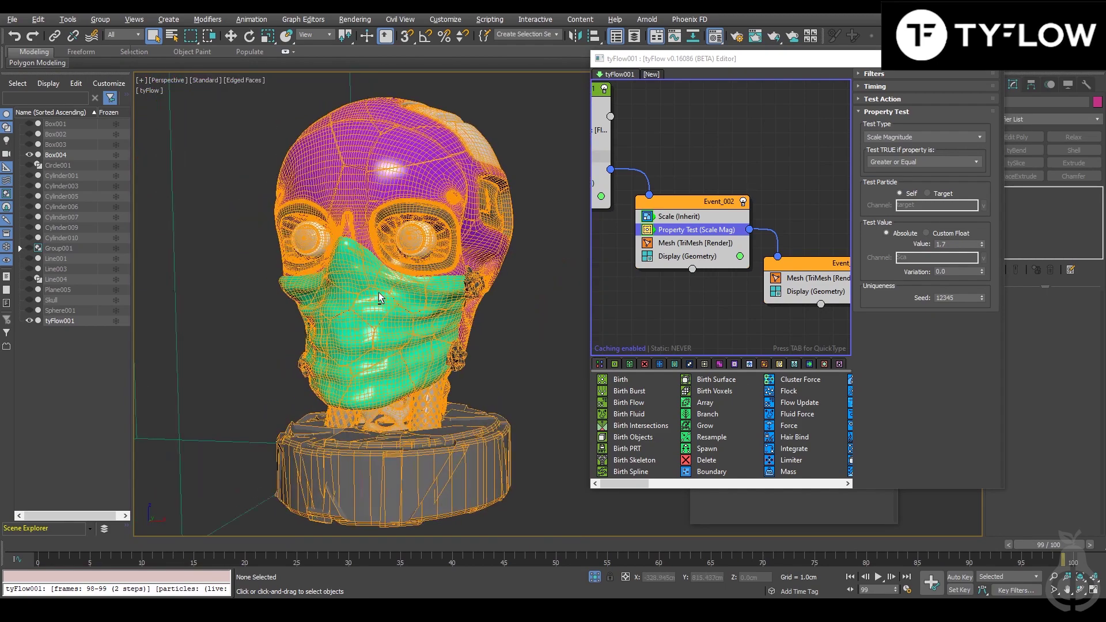
alt+middle_drag(380, 301, 462, 297)
Step: Examine Event_001 and its disabled Surface Test link to Event_004, and inspect the fracture seams on the skull
middle_drag(725, 230, 893, 242)
scroll(380, 193, up, 3)
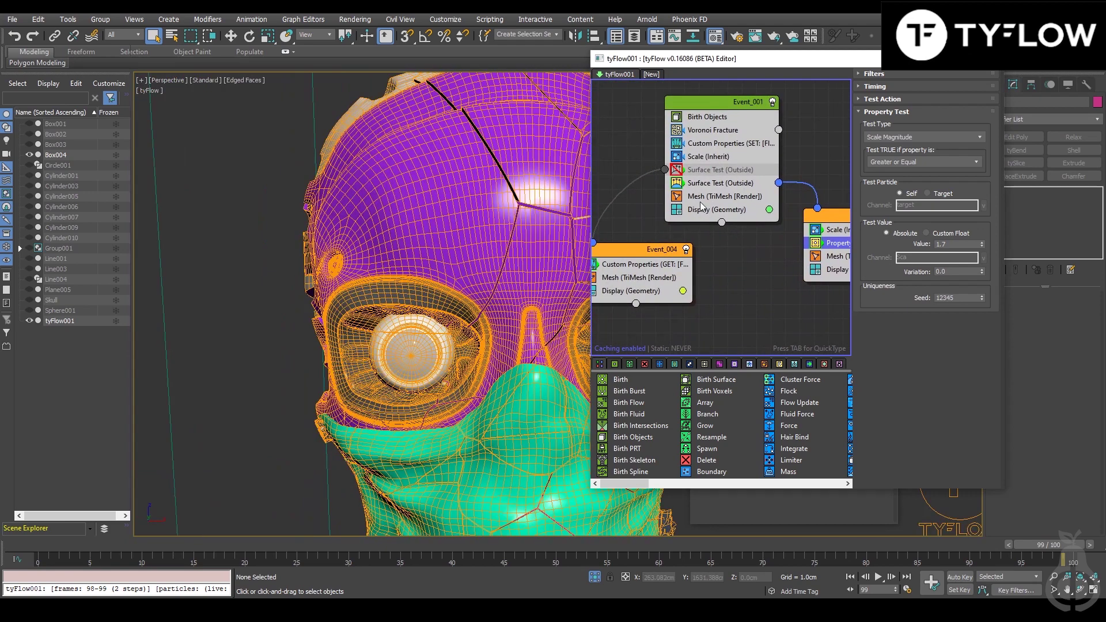
middle_drag(705, 160, 747, 155)
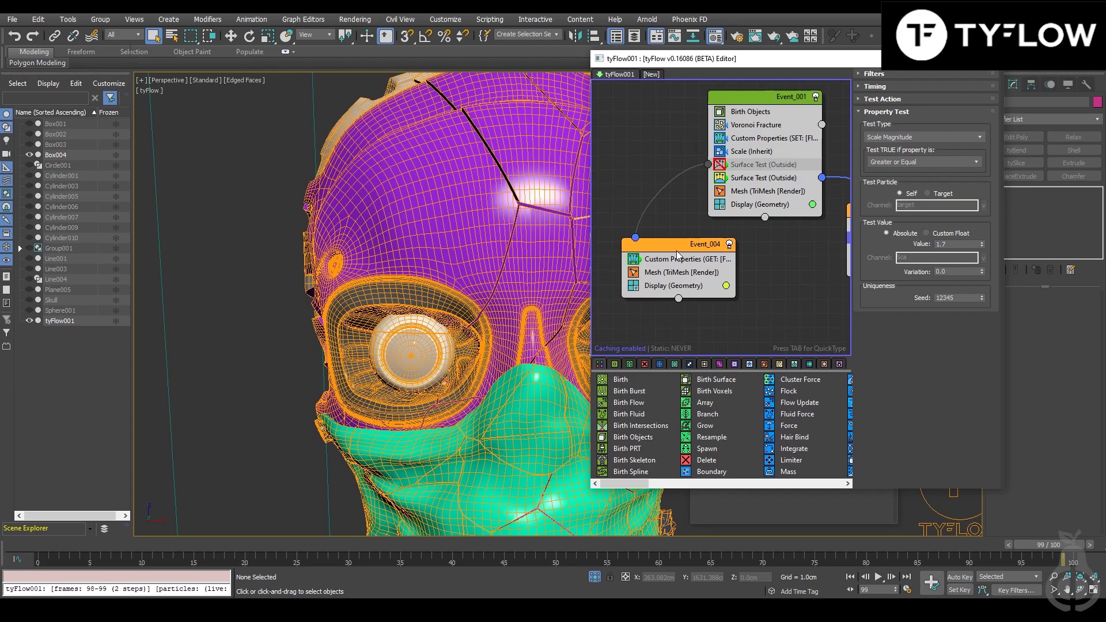
middle_drag(557, 254, 457, 258)
scroll(474, 218, down, 4)
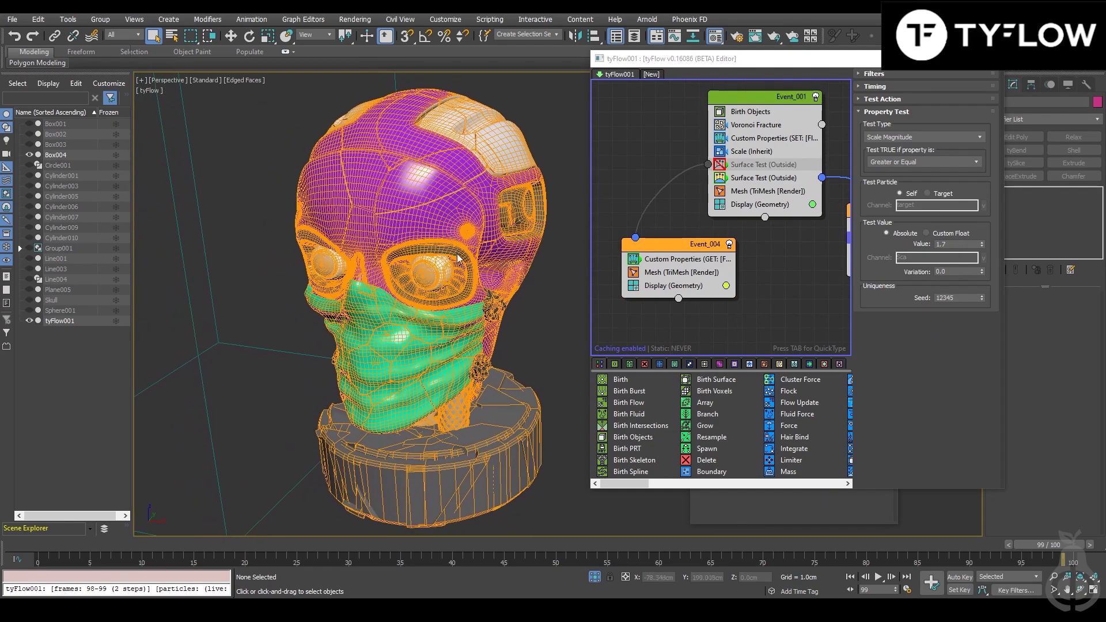